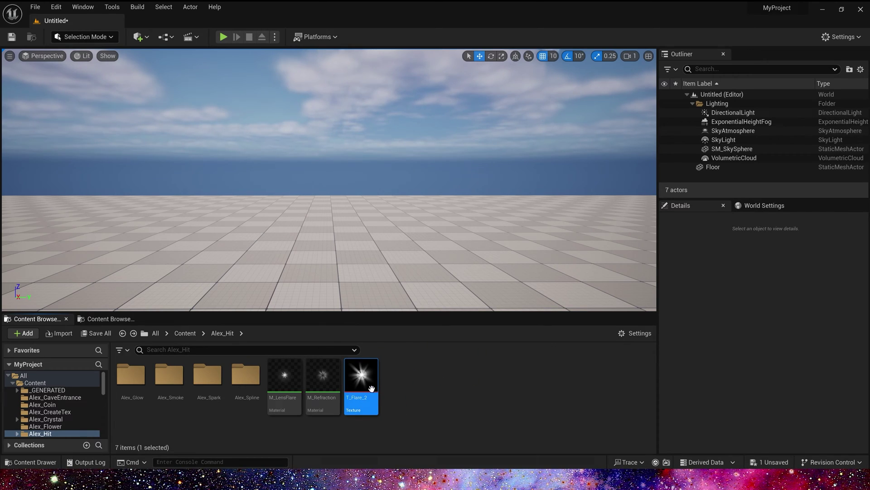
Open the T_Flare_2 texture from the Alex_Hit folder, view the flare image and close its editor.
mouse_move(365, 380)
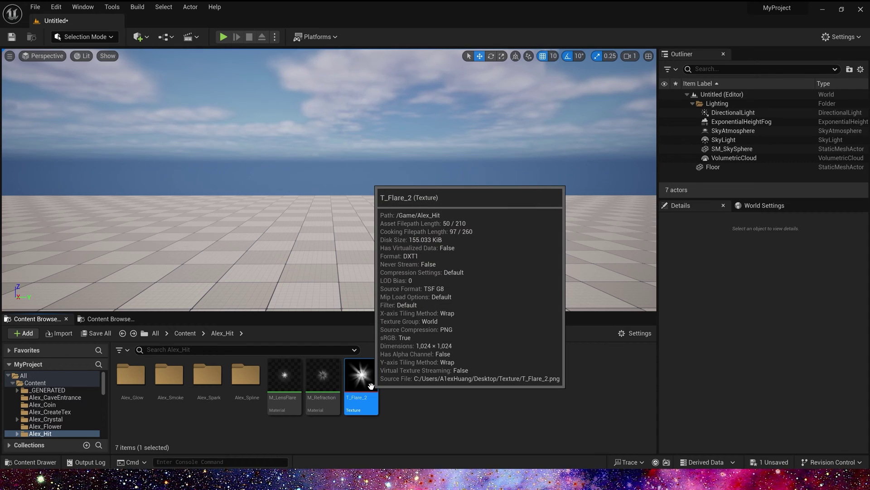
double_click(365, 380)
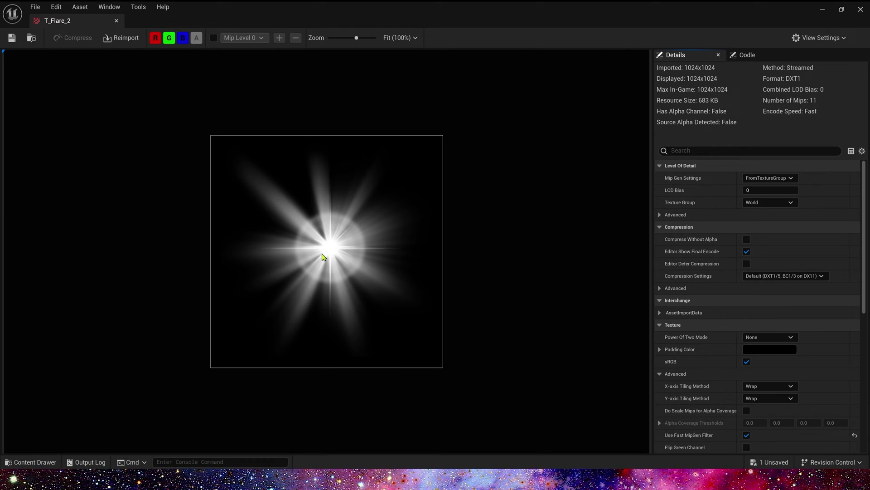
click(860, 10)
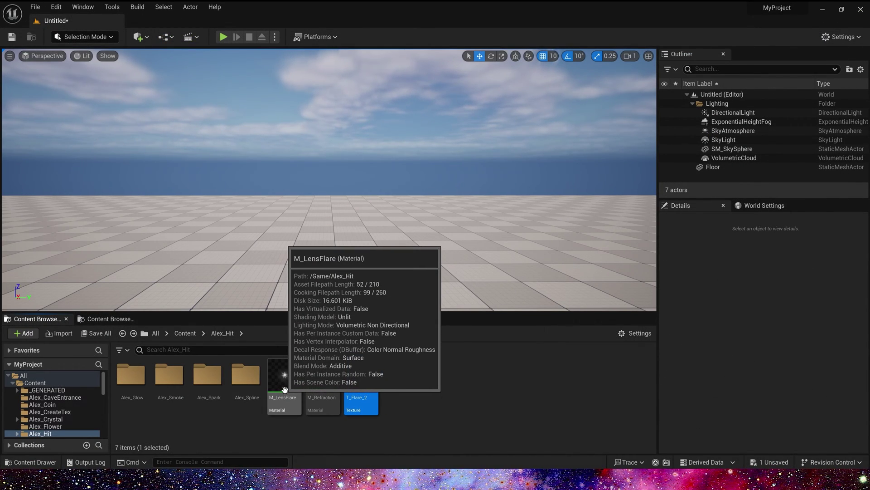
Open the M_LensFlare material and examine the nodes feeding Shape and the Shape output's connection to Emissive Color.
double_click(285, 388)
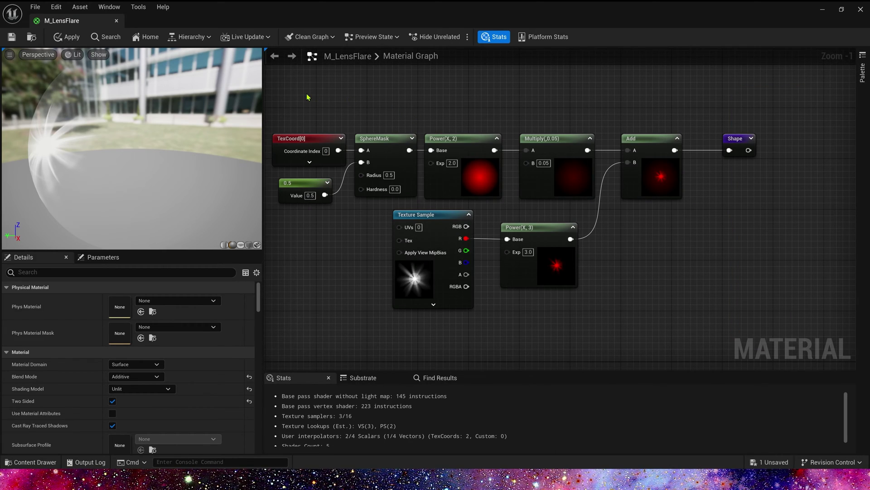
drag(301, 93, 707, 322)
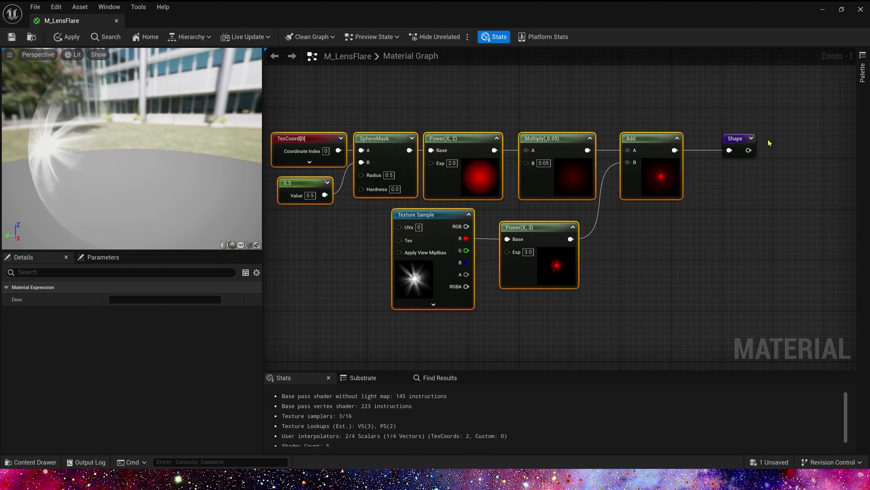
click(747, 138)
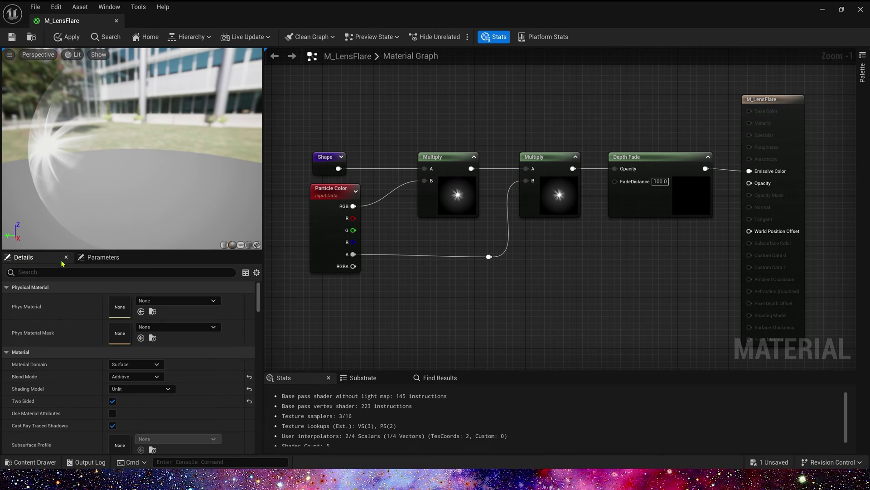
scroll(132, 313, down, 2)
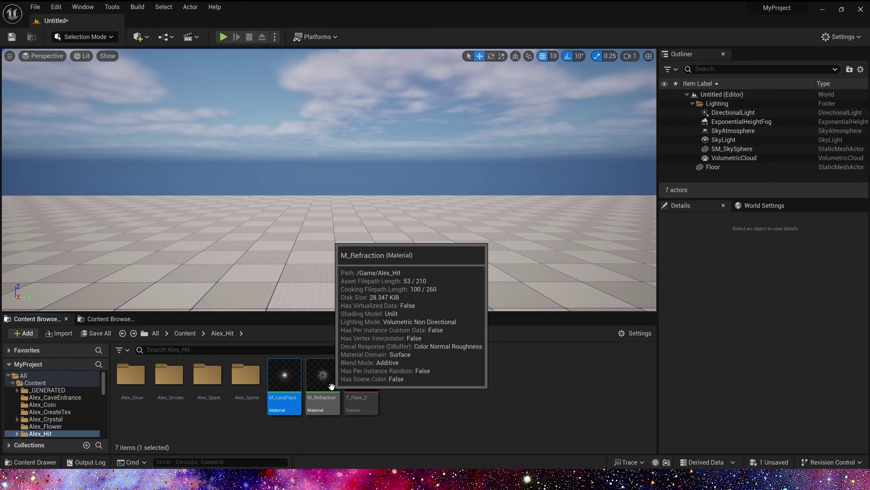
Open the M_Refraction material, bring its full graph into view and collapse the RingShape node's preview.
double_click(322, 384)
scroll(384, 266, down, 1)
right_drag(384, 266, 625, 241)
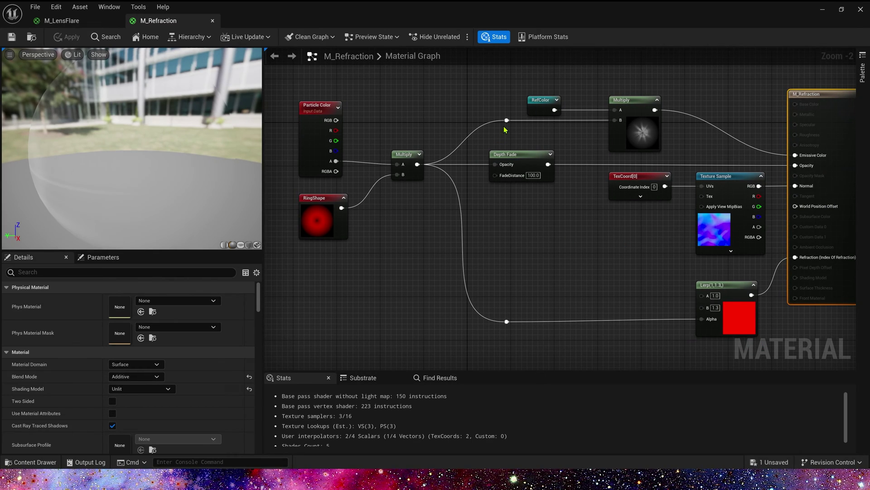
click(344, 198)
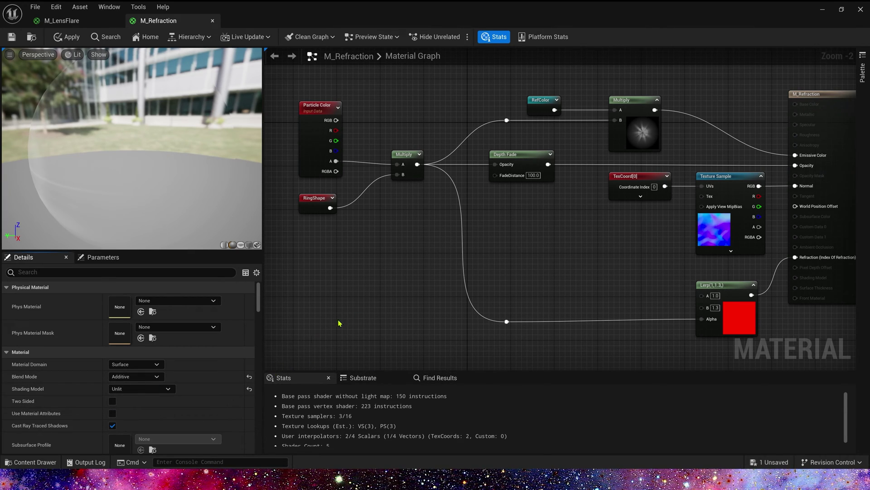
Go to the RingShape declaration and examine the SphereMask, Lerp and RadialGradientExponential network that builds the ring mask.
double_click(318, 206)
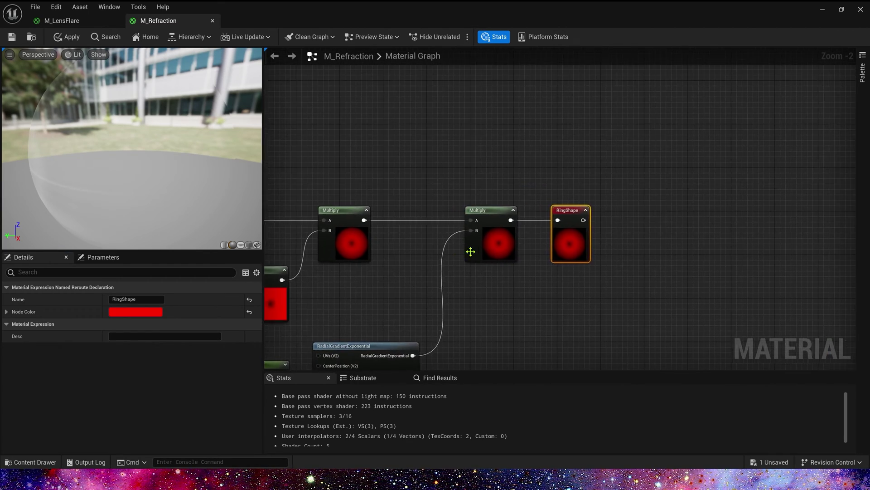
scroll(409, 269, down, 3)
scroll(507, 251, up, 2)
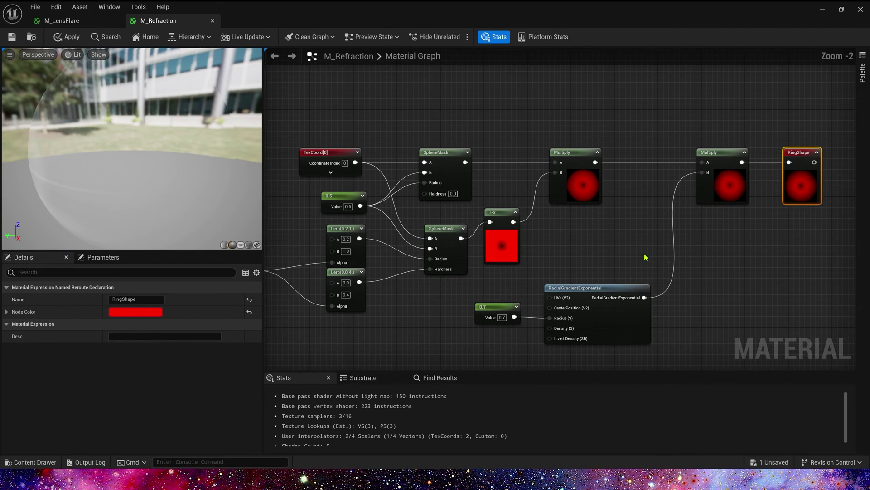
right_drag(648, 213, 652, 213)
drag(290, 97, 765, 325)
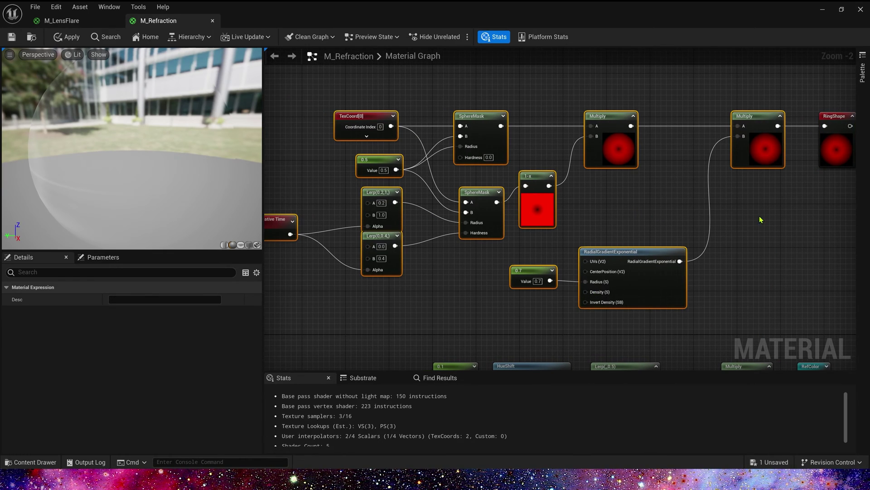
click(604, 223)
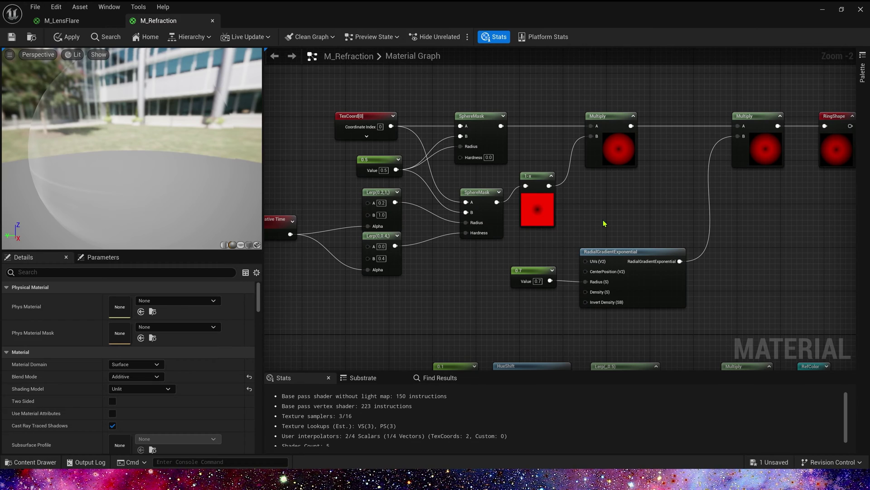
drag(280, 93, 792, 325)
right_drag(461, 272, 511, 267)
click(511, 272)
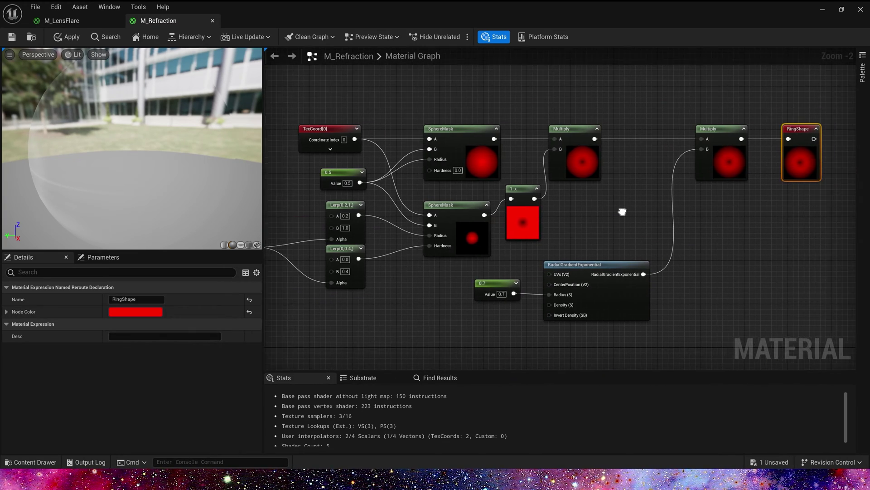
right_drag(621, 210, 583, 210)
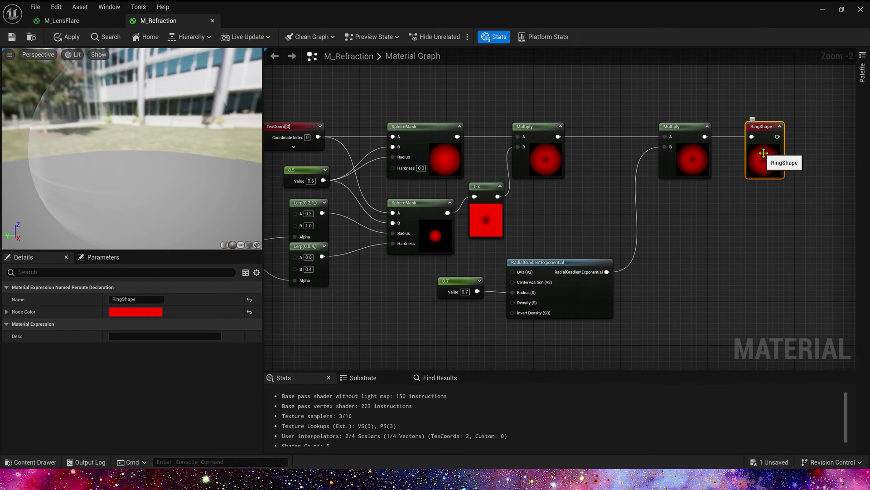
Return to the main graph from the RingShape declaration and follow its connections to the M_Refraction output node.
double_click(779, 172)
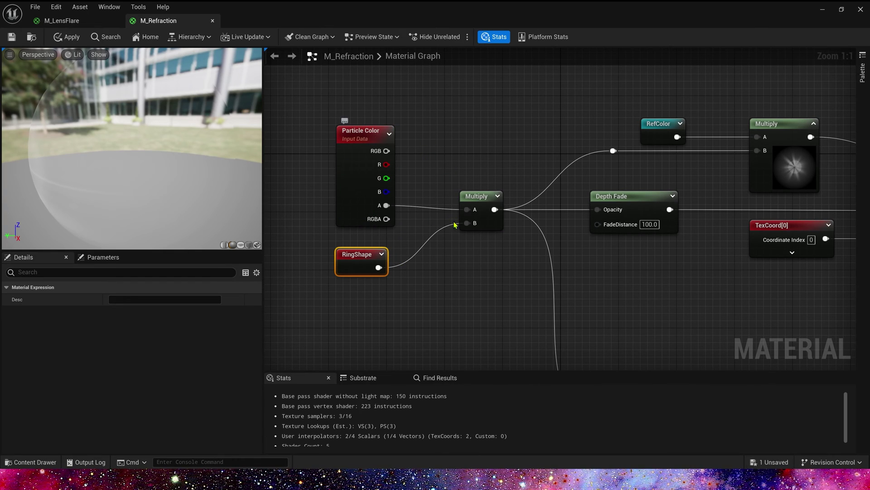
right_drag(628, 257, 453, 210)
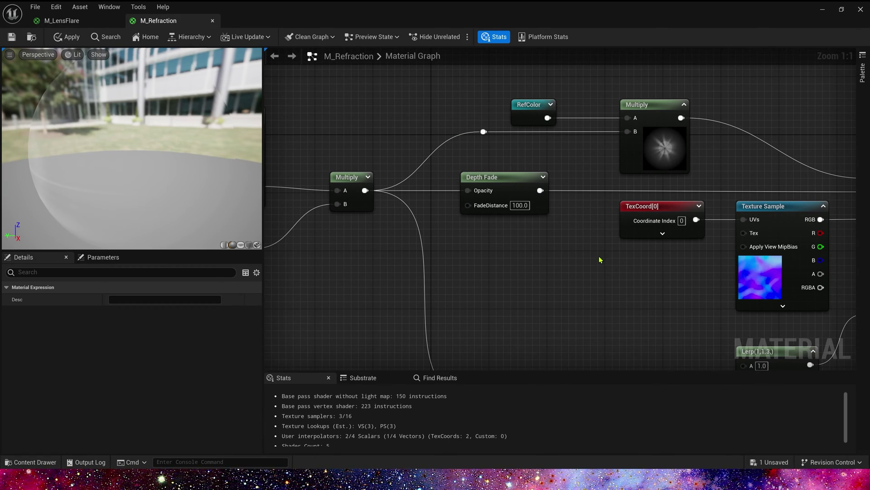
right_drag(601, 260, 451, 240)
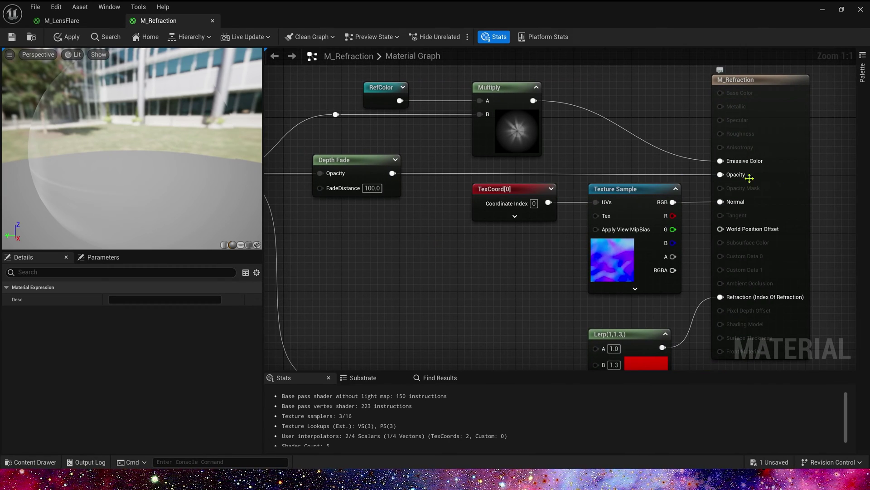
Trace the Multiply of Particle Color alpha and RingShape to the Lerp feeding Refraction, and inspect the Lerp's constants.
right_drag(398, 238, 518, 192)
click(484, 242)
scroll(553, 255, down, 1)
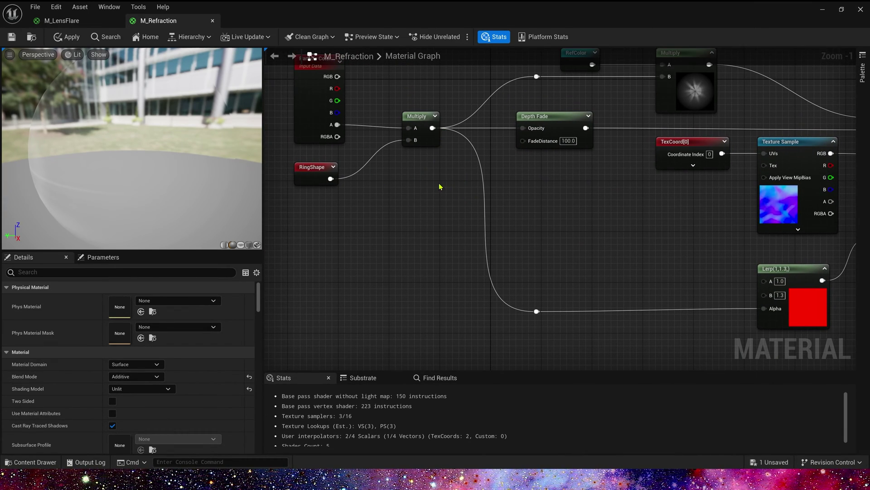
right_drag(362, 133, 371, 156)
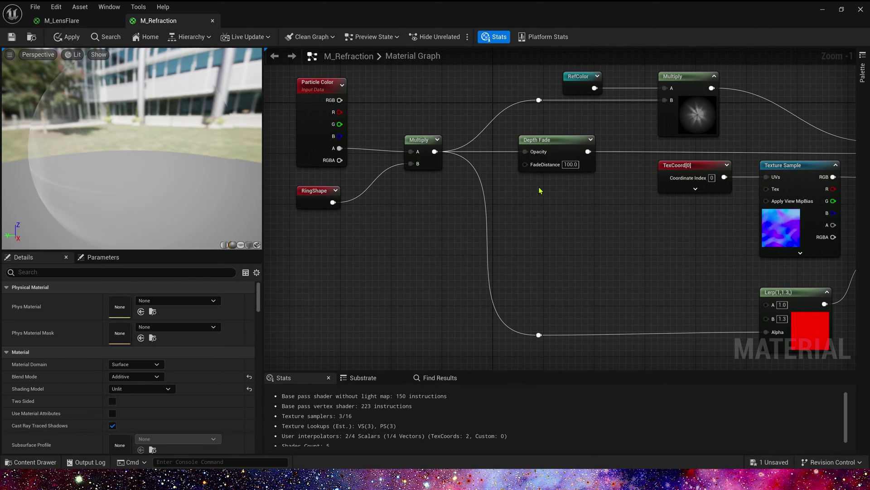
right_drag(539, 190, 584, 246)
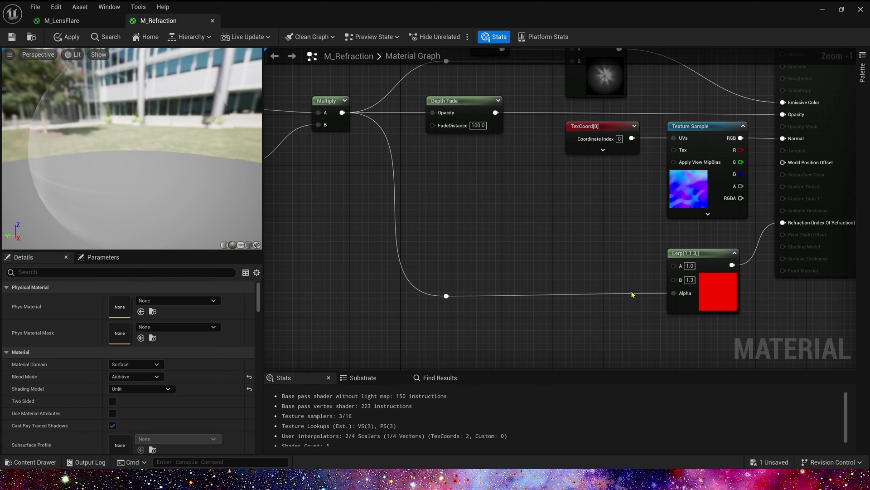
click(707, 297)
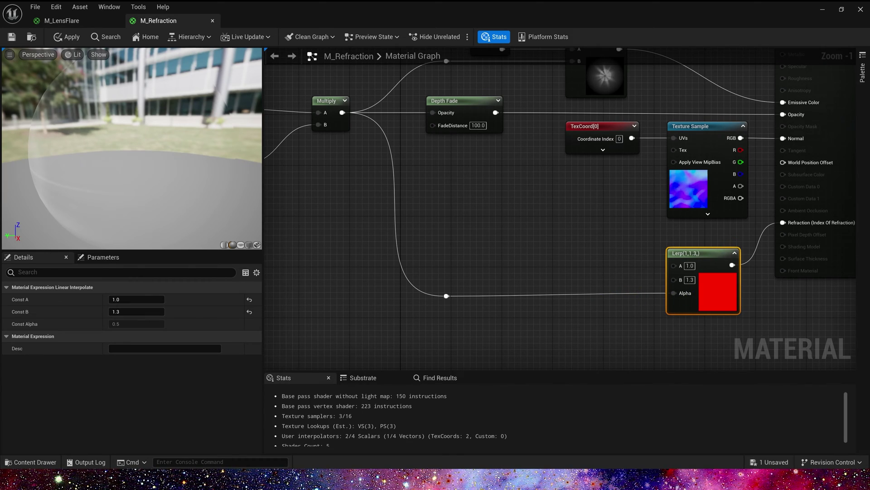
right_drag(725, 234, 678, 236)
Filter the material's properties by "ref" and set the Refraction Method to None.
click(542, 240)
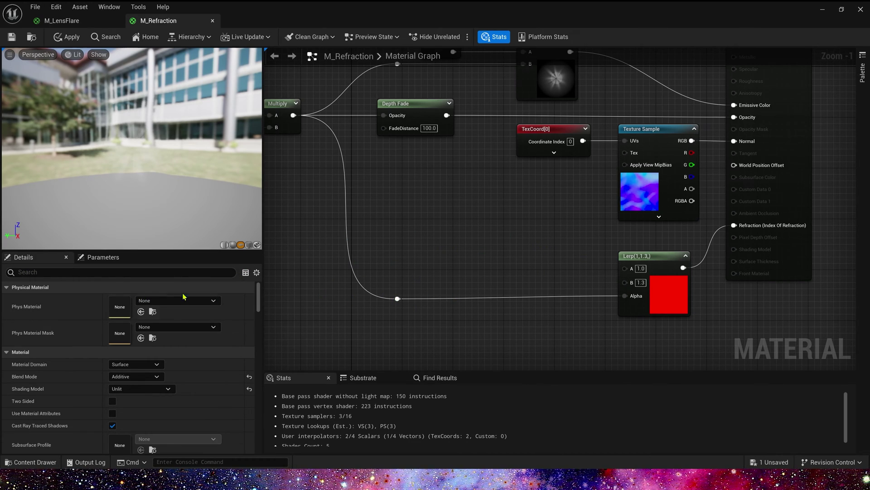
text(ref)
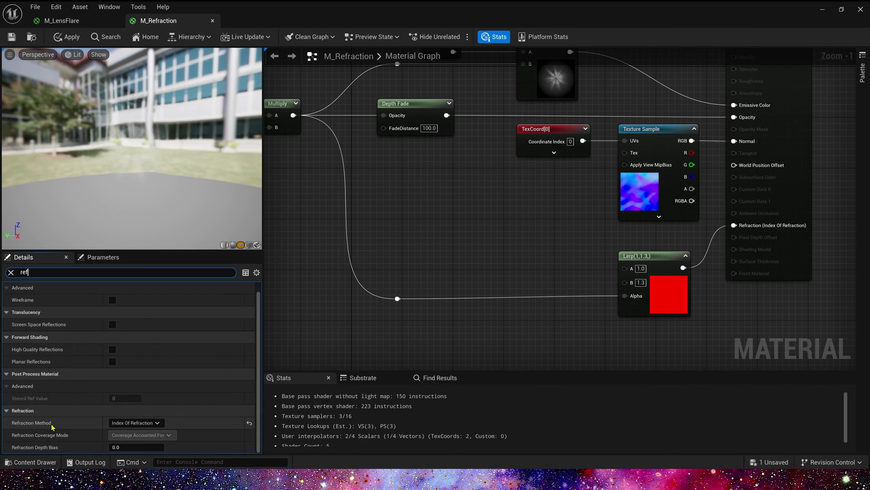
click(136, 423)
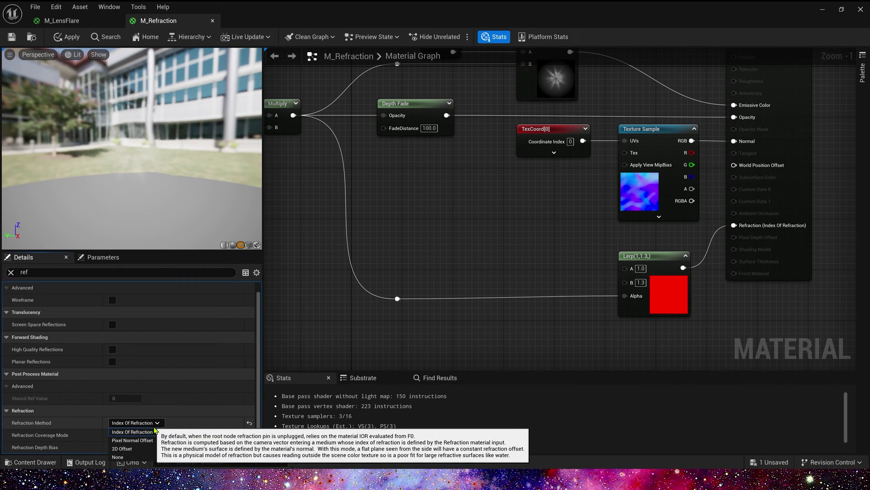
click(136, 457)
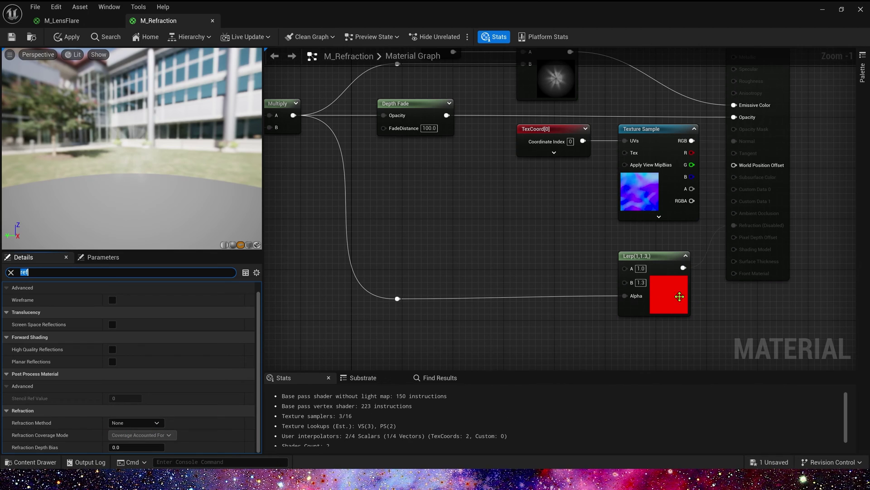
Set the material's Refraction Method back to Index Of Refraction.
click(150, 424)
click(136, 432)
click(138, 423)
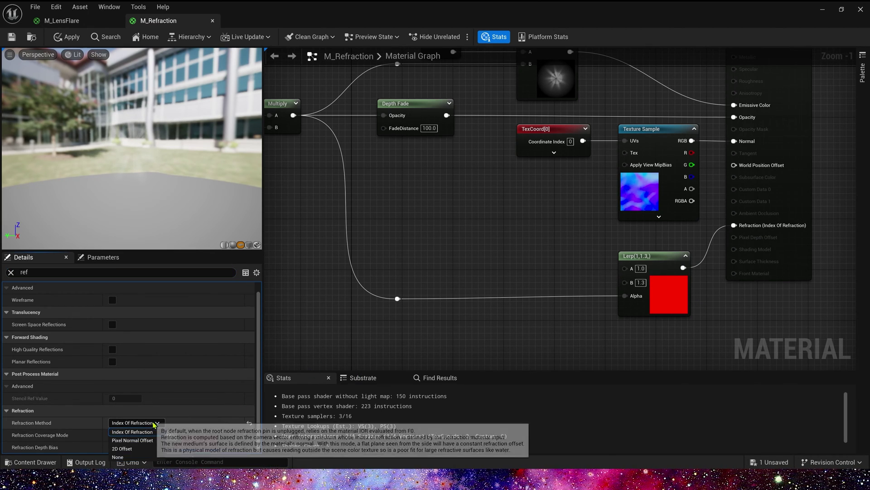
click(136, 431)
Clear the property filter and inspect the texture settings of the Texture Sample feeding Normal and its TexCoord's tiling.
right_drag(554, 213, 538, 239)
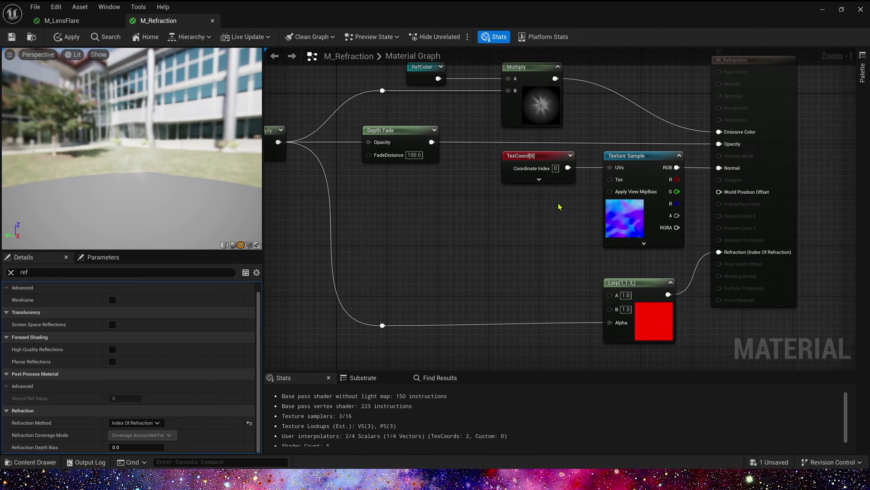
click(634, 230)
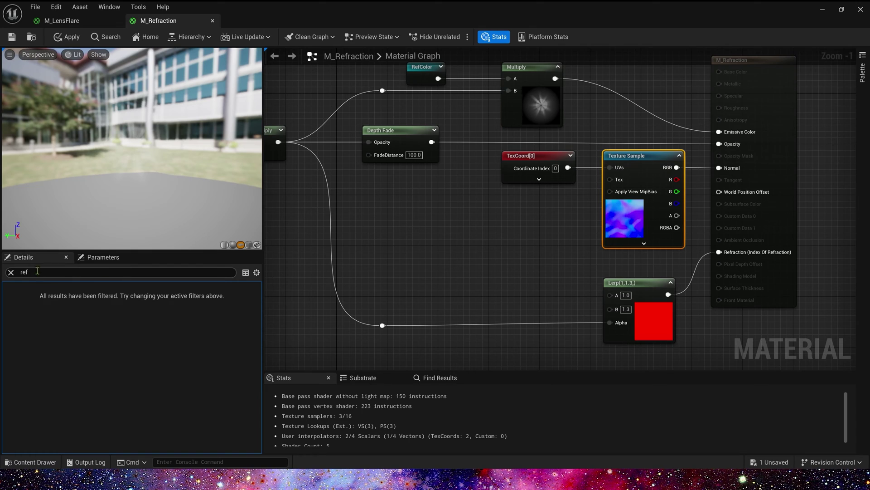
click(11, 272)
click(6, 287)
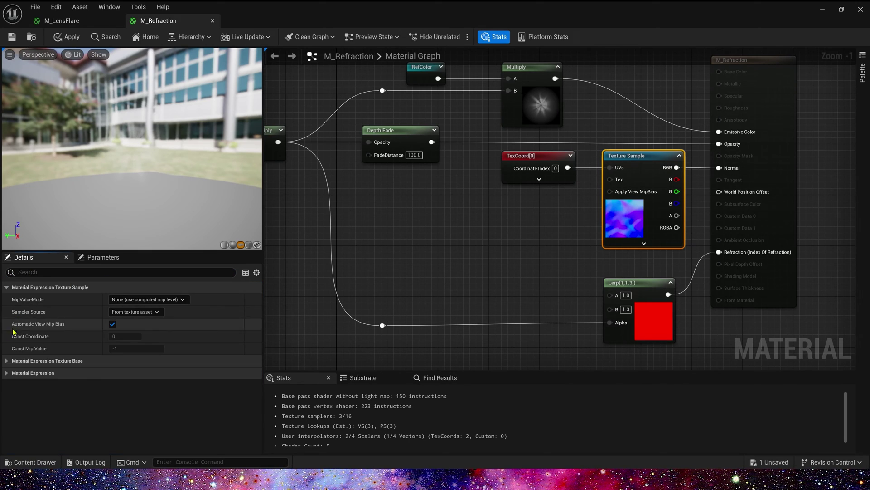
click(7, 360)
click(6, 424)
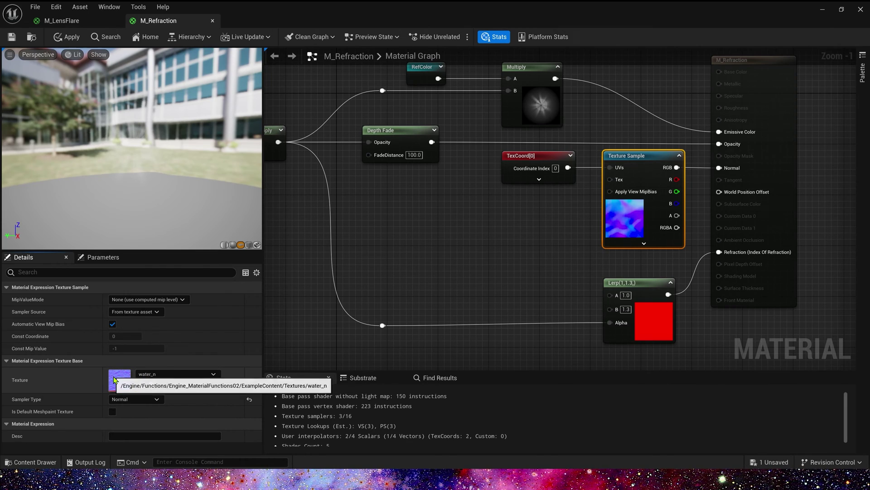
right_drag(517, 165, 515, 196)
click(515, 196)
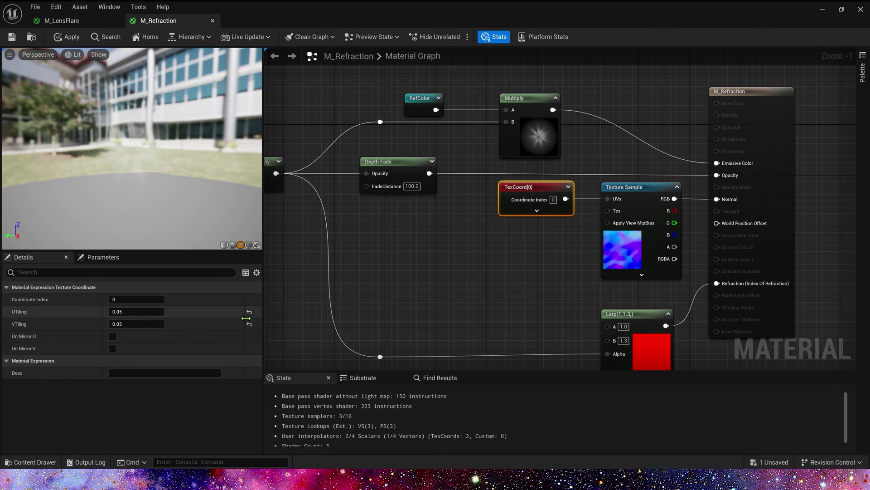
Go to the RefColor declaration and examine the HueShift, Lerp and flare texture nodes that produce its color.
right_drag(439, 143, 541, 201)
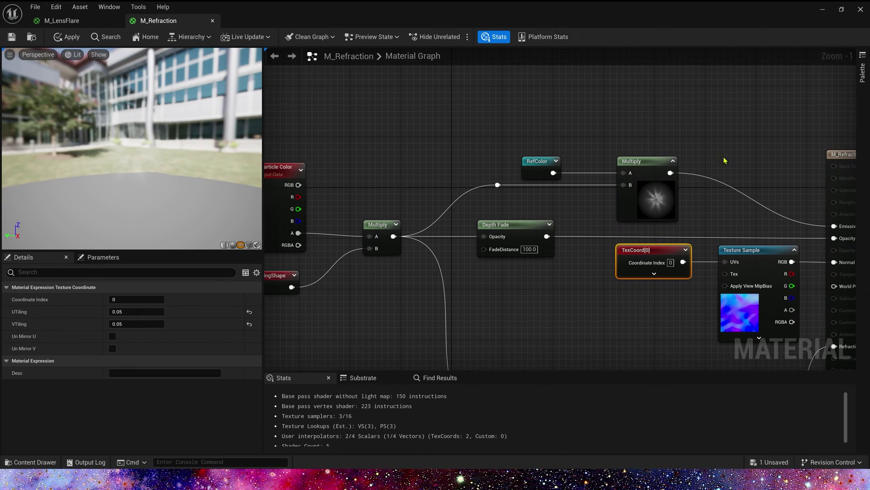
right_drag(724, 160, 682, 157)
right_drag(592, 161, 600, 136)
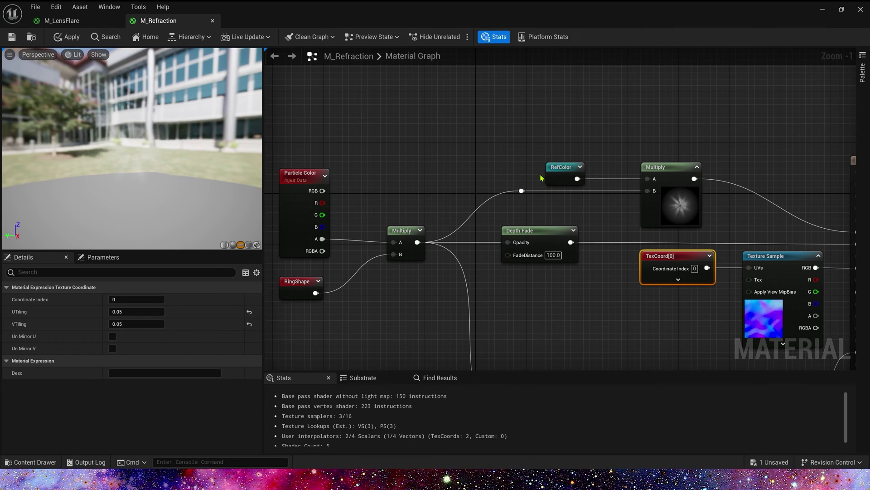
double_click(566, 179)
right_drag(461, 178, 639, 157)
right_drag(543, 150, 481, 134)
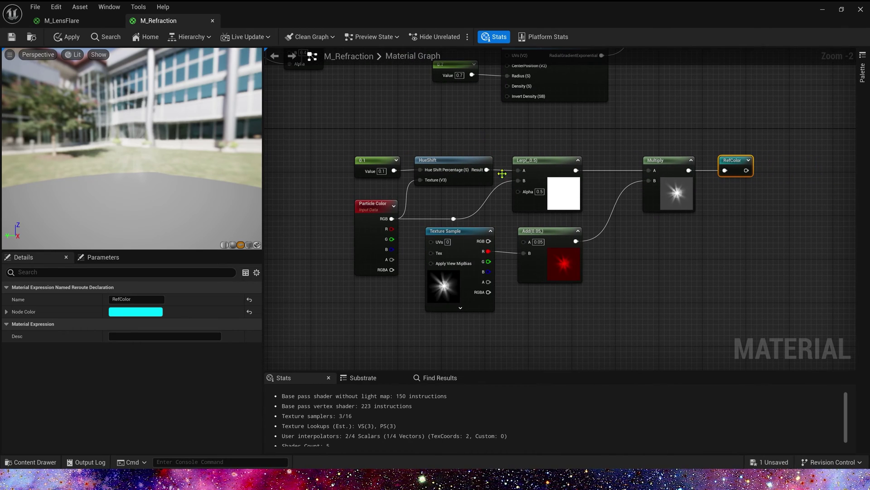
Inspect the Particle Color input behind RefColor, preview the RefColor declaration, and go to where RefColor is used in the graph.
click(362, 241)
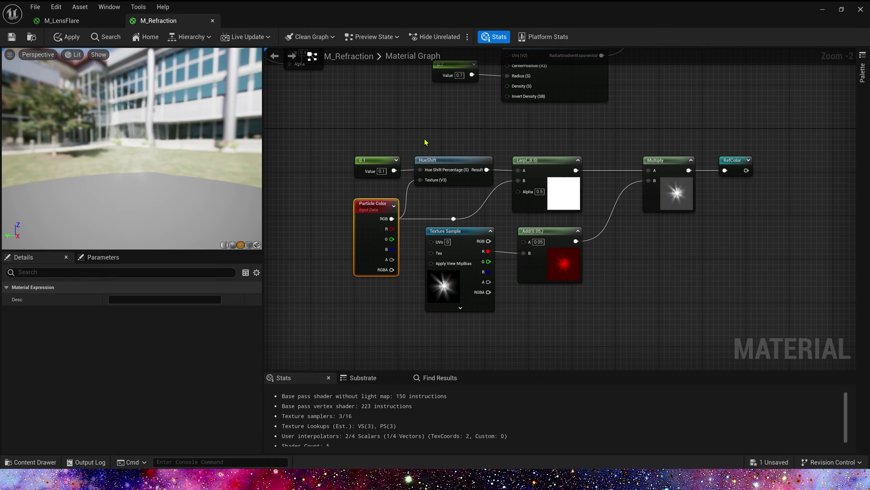
scroll(499, 186, up, 2)
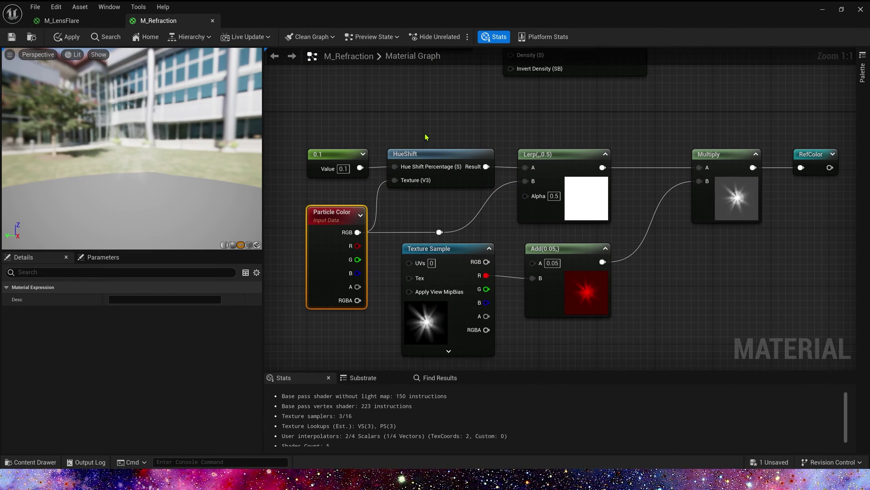
click(813, 154)
scroll(671, 220, down, 4)
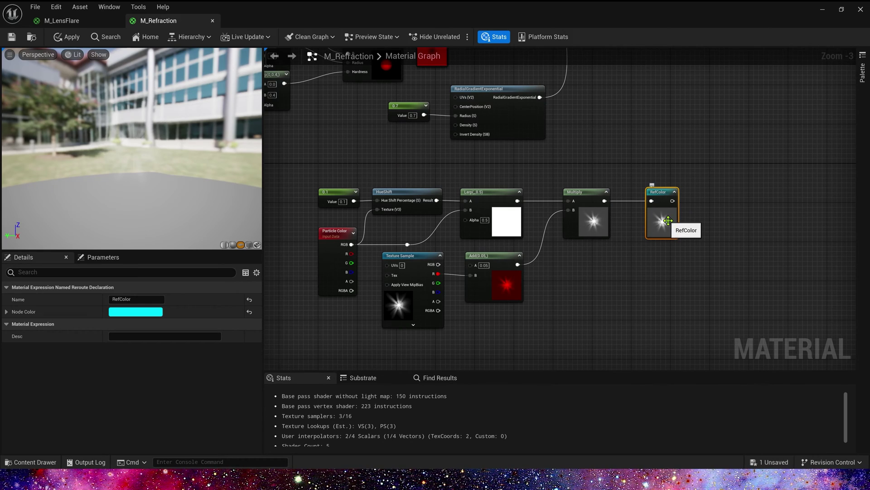
double_click(668, 221)
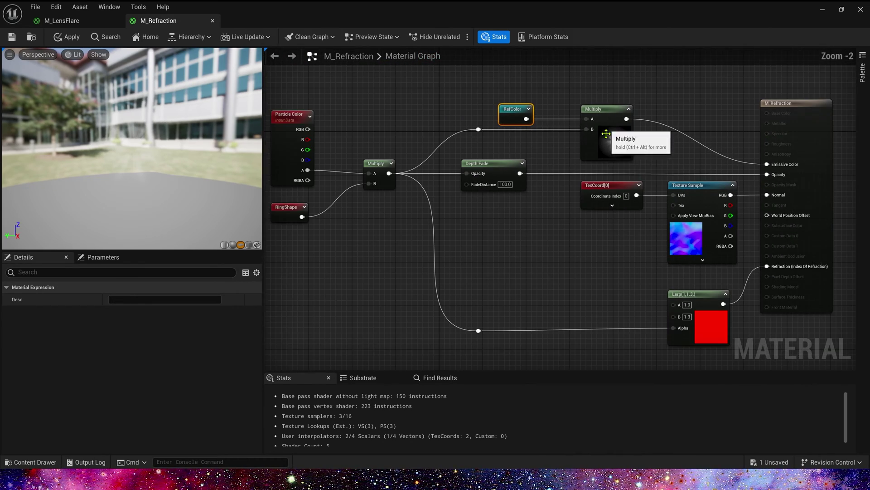
Save the M_Refraction material and return to the level editor's Alex_Hit folder.
key(Home)
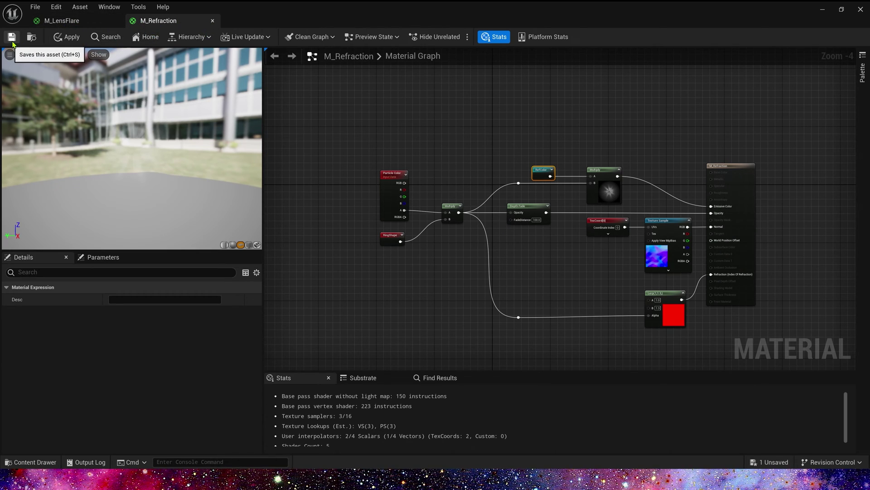
click(12, 39)
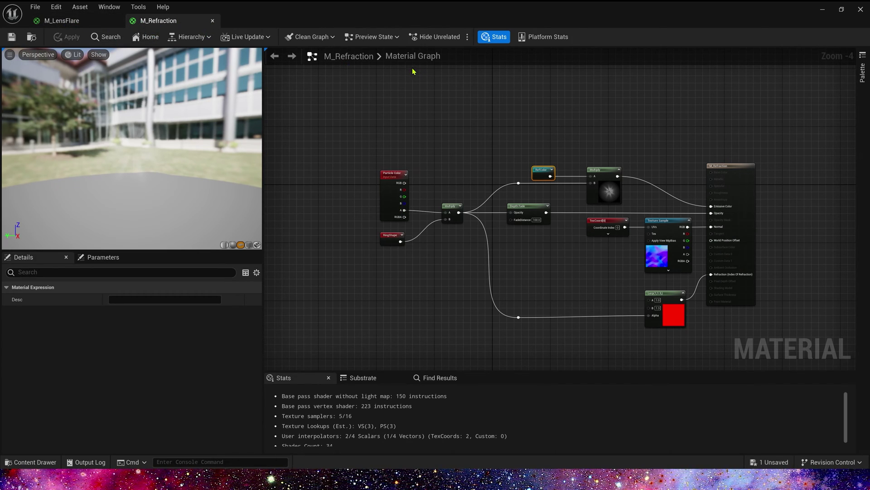
click(823, 9)
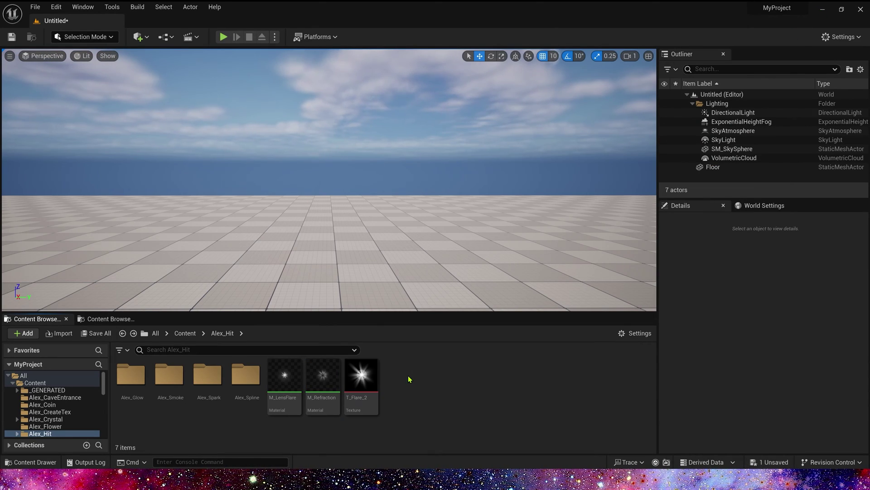
Create a Niagara system named NS_Hit from the Empty emitter template in the Alex_Hit folder and rename its emitter to Flare.
right_click(417, 383)
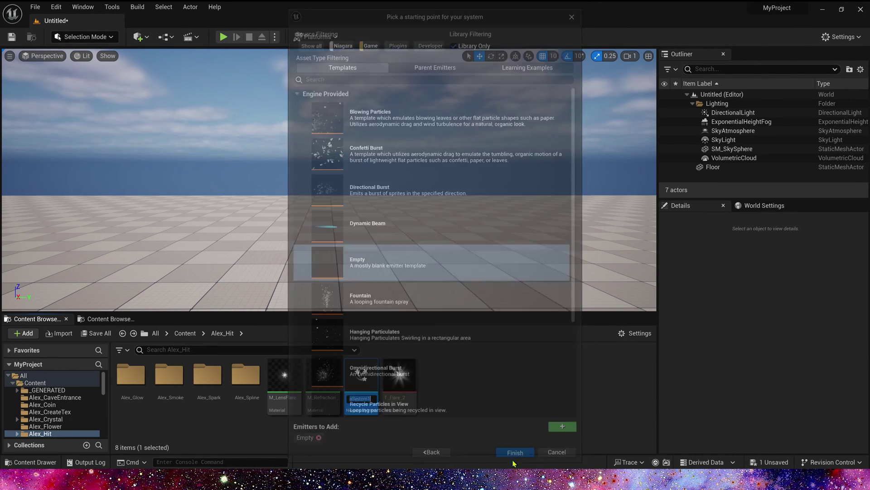
click(509, 453)
text(NS_Hit)
key(Return)
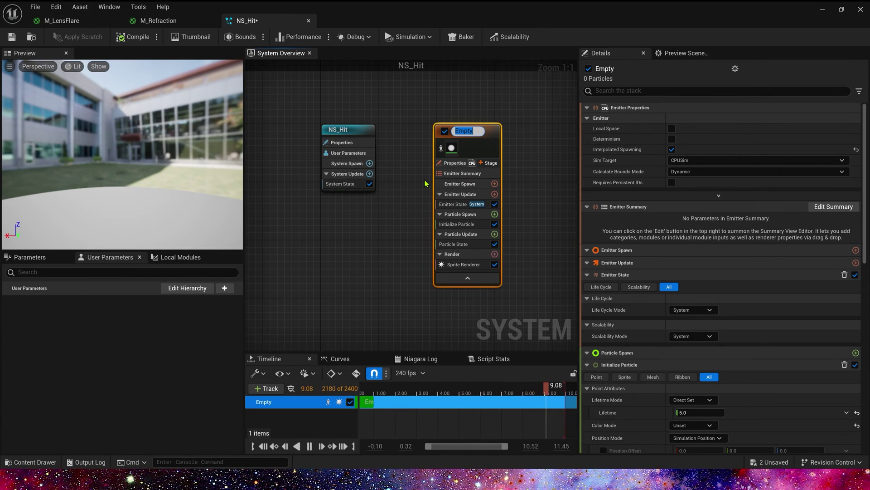
text(Flare)
key(Return)
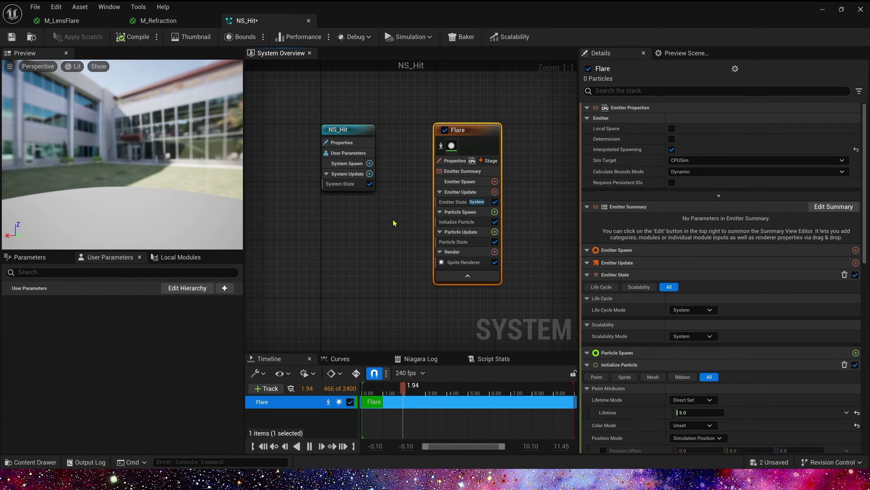
Assign the M_LensFlare material to the Flare emitter's Sprite Renderer.
click(463, 264)
click(96, 23)
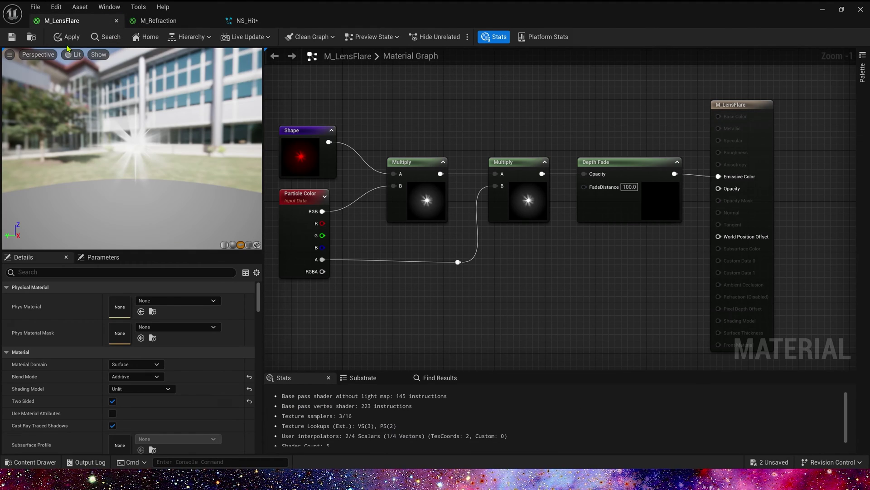
click(262, 29)
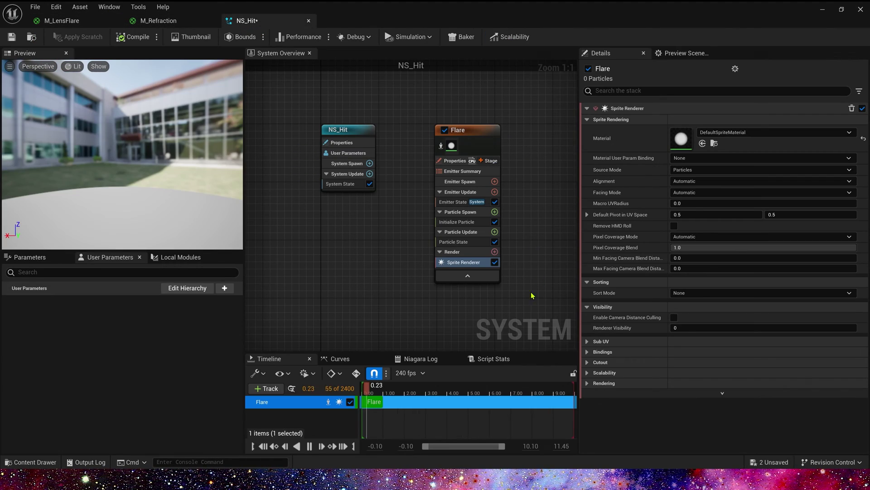
click(702, 143)
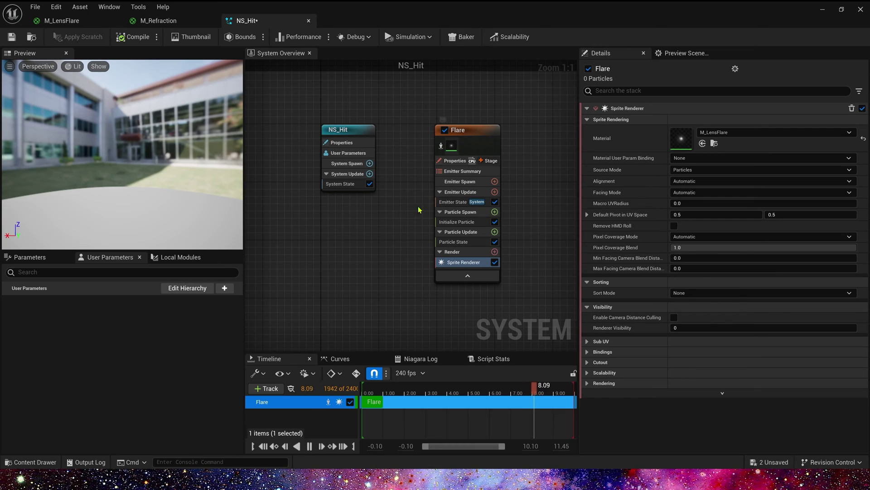
Set Flare's Emitter State to Life Cycle Mode Self and Loop Behavior Once, and add Spawn Burst Instantaneous to Emitter Update.
click(455, 202)
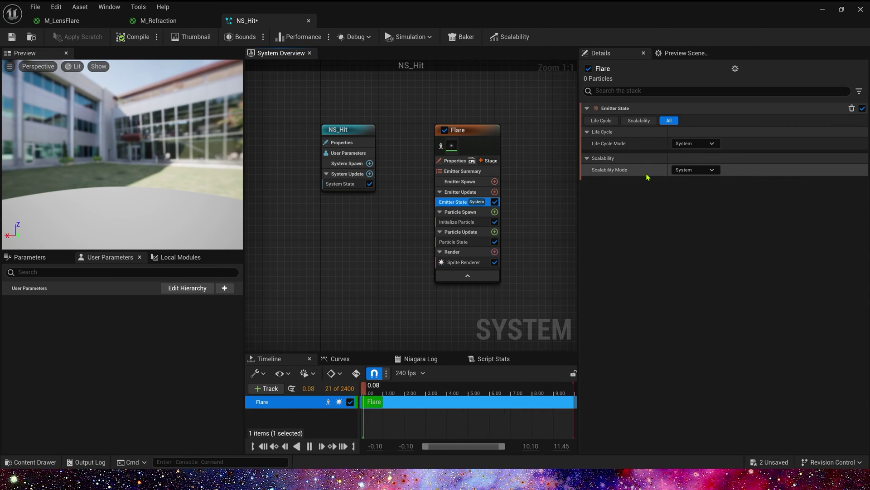
click(689, 144)
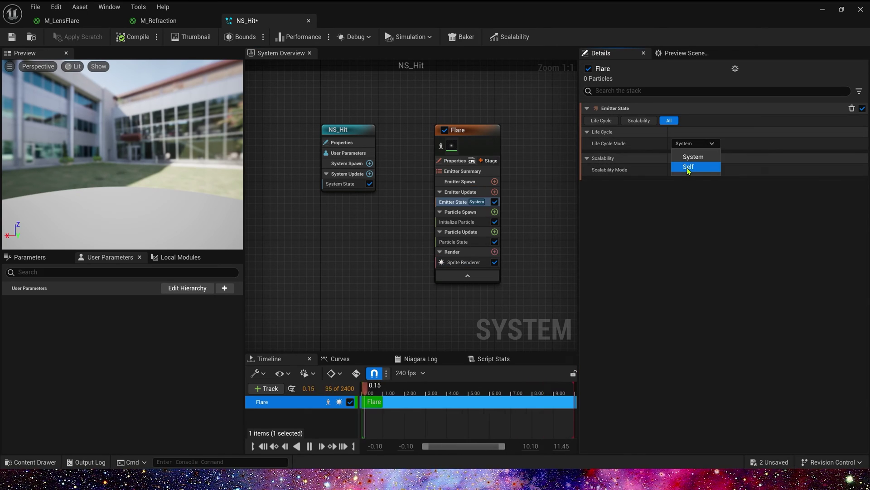
click(710, 168)
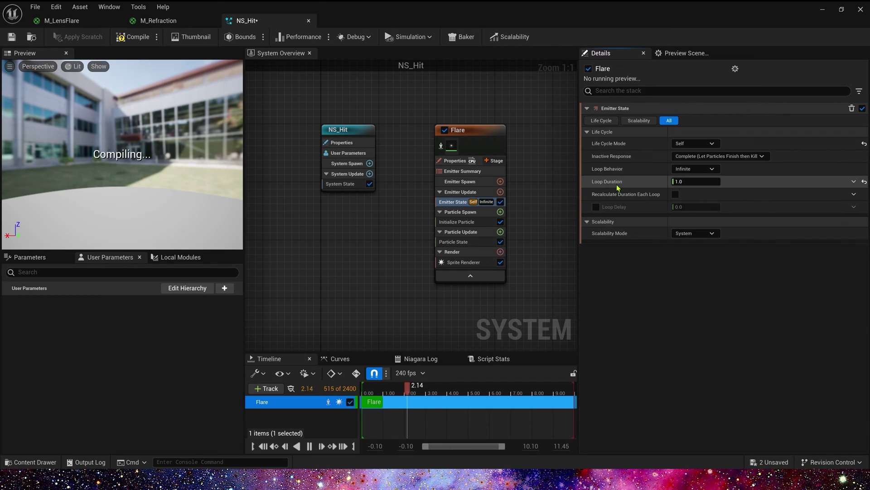
click(695, 172)
click(690, 191)
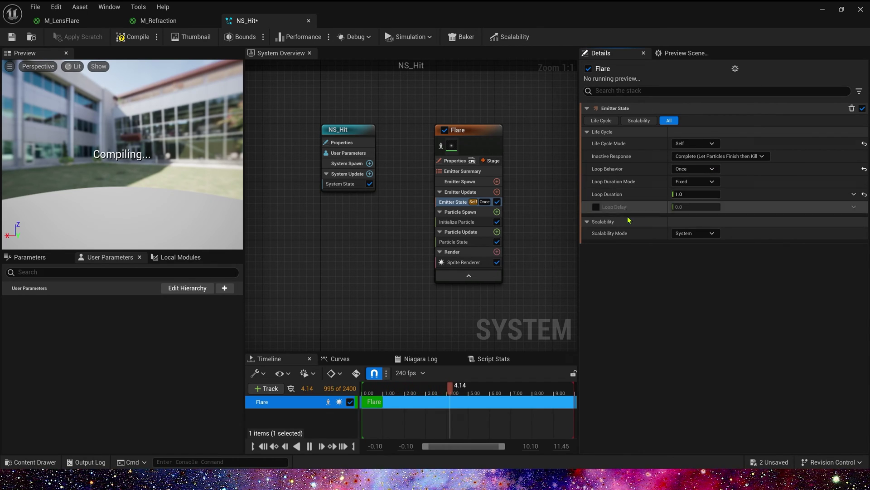
click(497, 191)
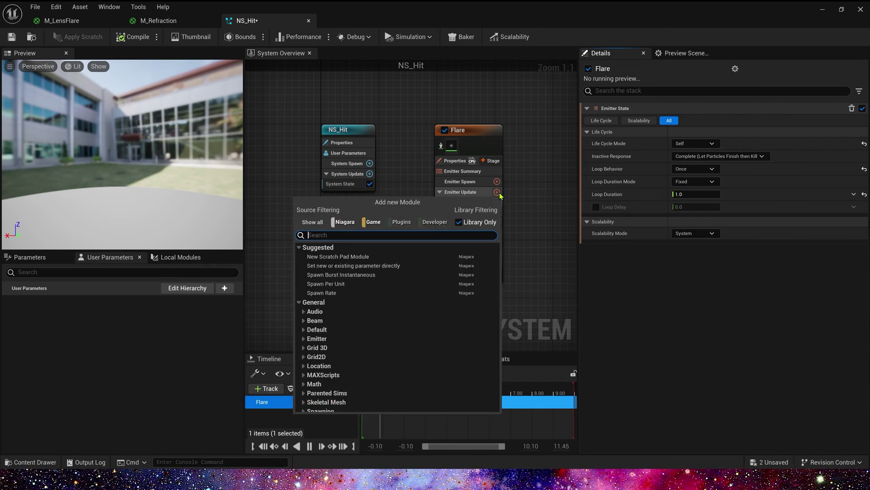
click(372, 271)
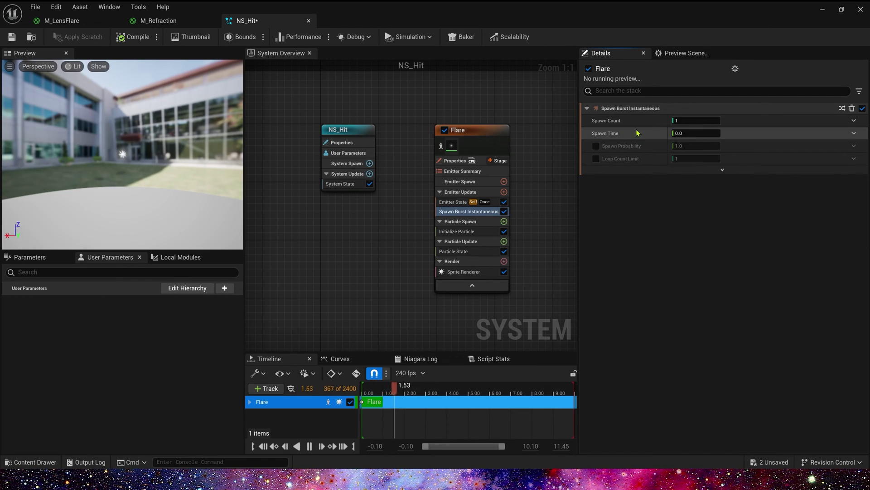
In Flare's Initialize Particle module, set Lifetime to 0.25 and Color Mode to Direct Set.
click(463, 234)
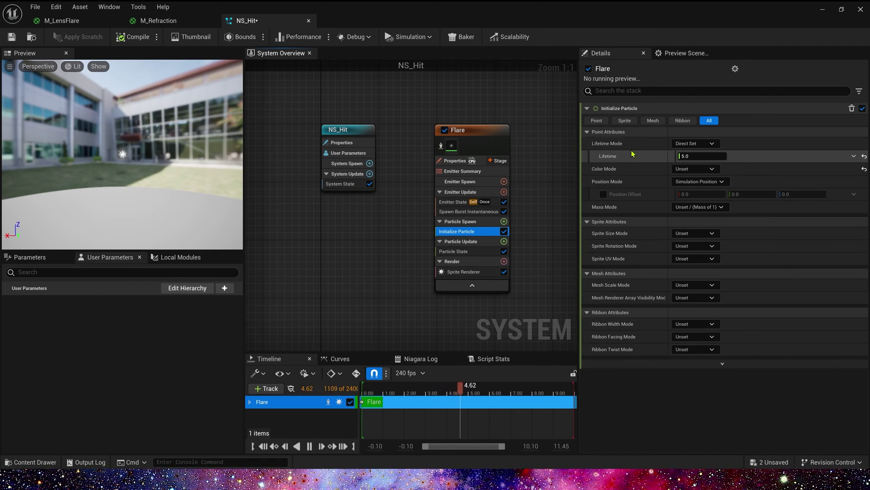
click(699, 155)
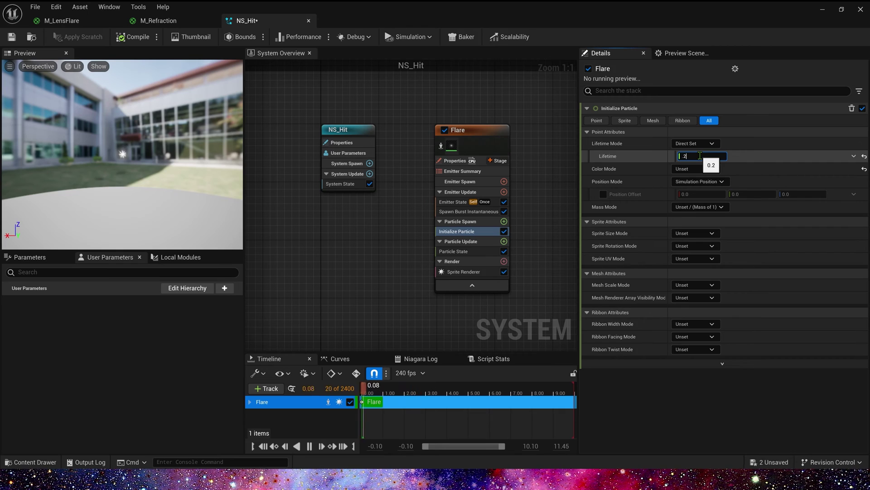
key(Return)
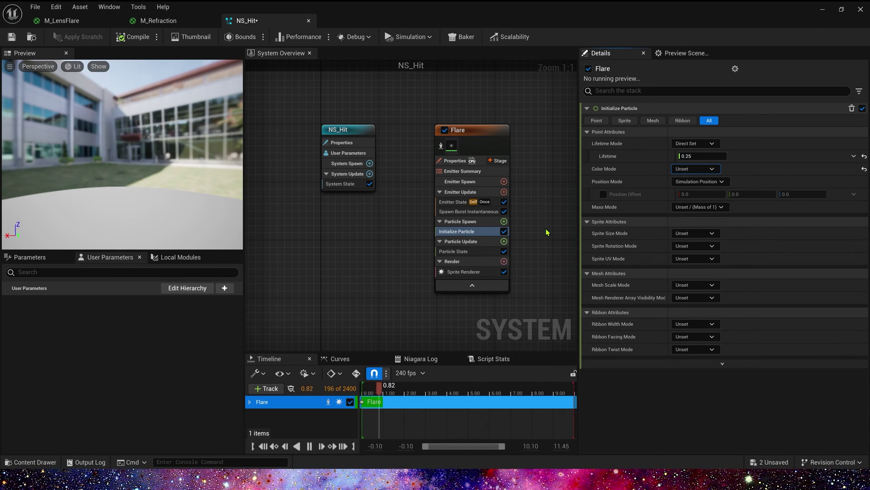
click(695, 168)
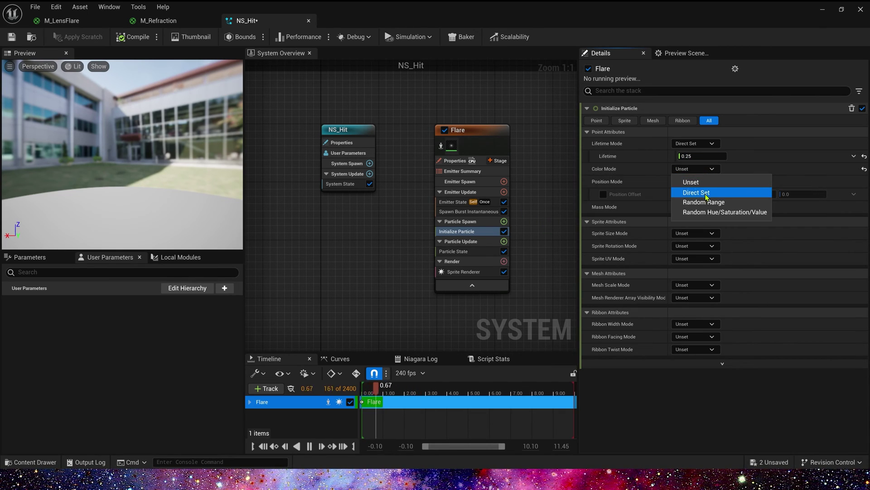
click(694, 187)
Add a color user parameter named Color to NS_Hit and bind it to the Color of Flare's Initialize Particle module.
click(225, 287)
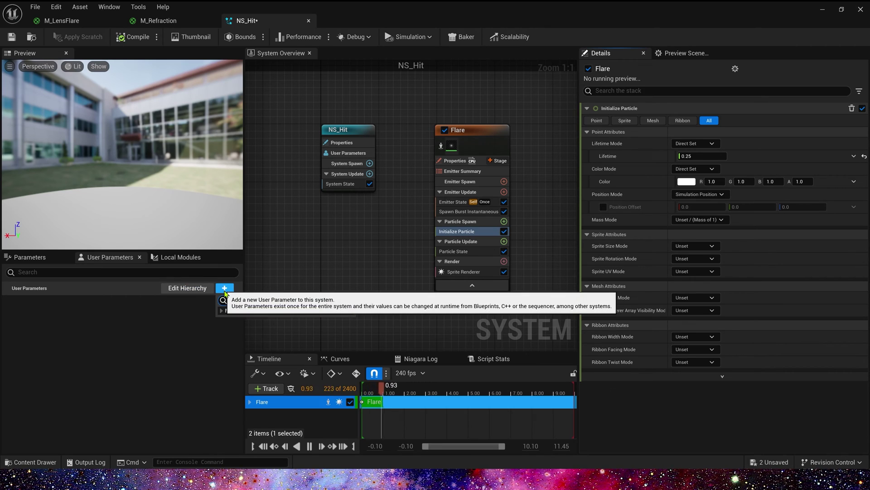
text(c)
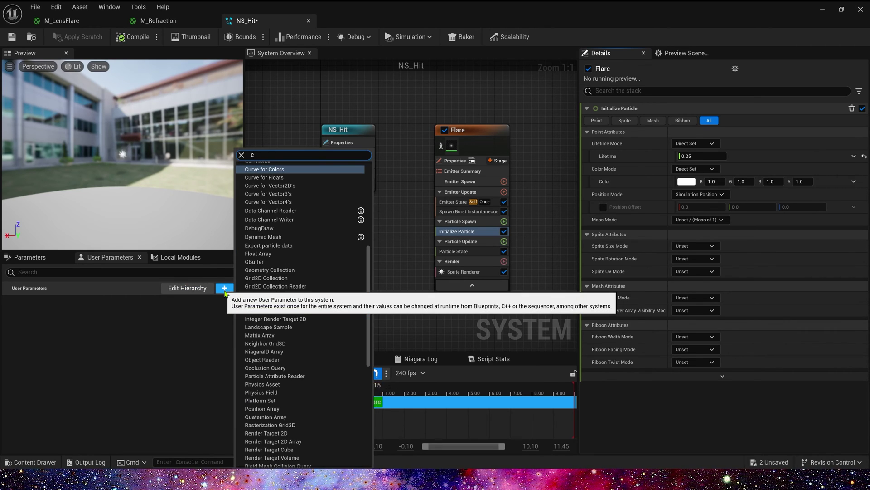
text(olor)
key(Return)
text(Color)
key(Return)
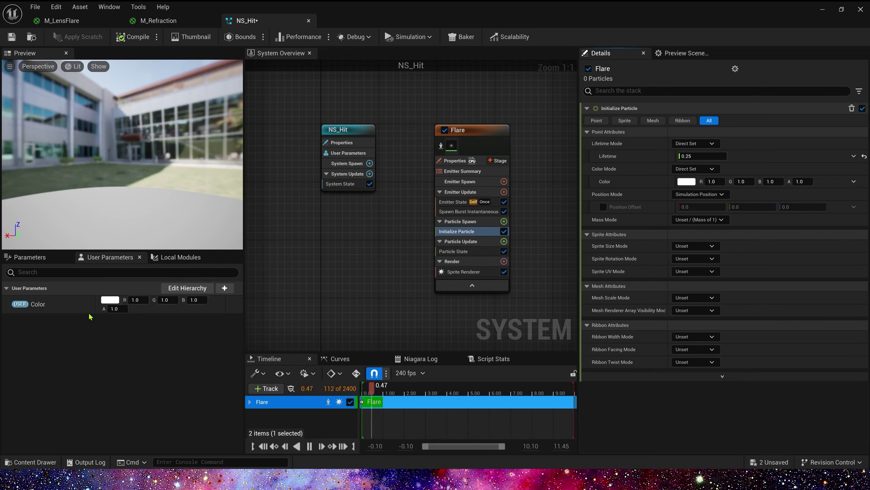
drag(38, 303, 686, 182)
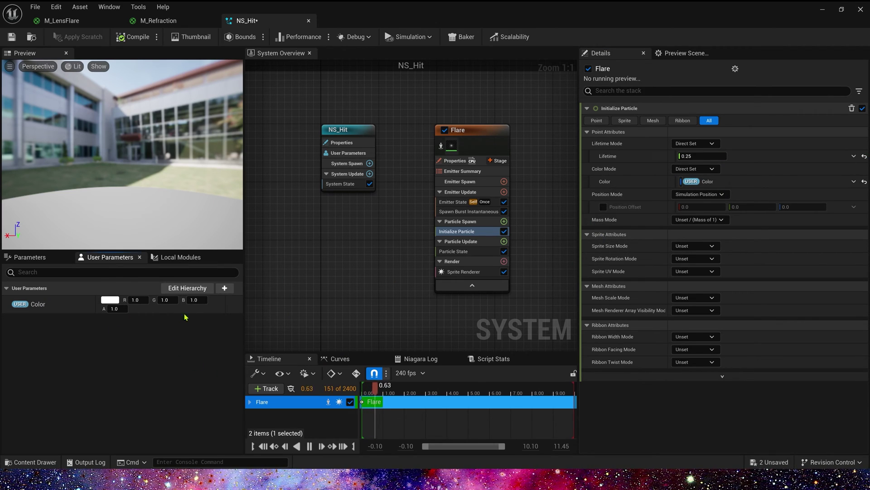
Make the Color user parameter red by setting its green and blue values to 0.
click(190, 300)
text(0)
key(Tab)
text(0)
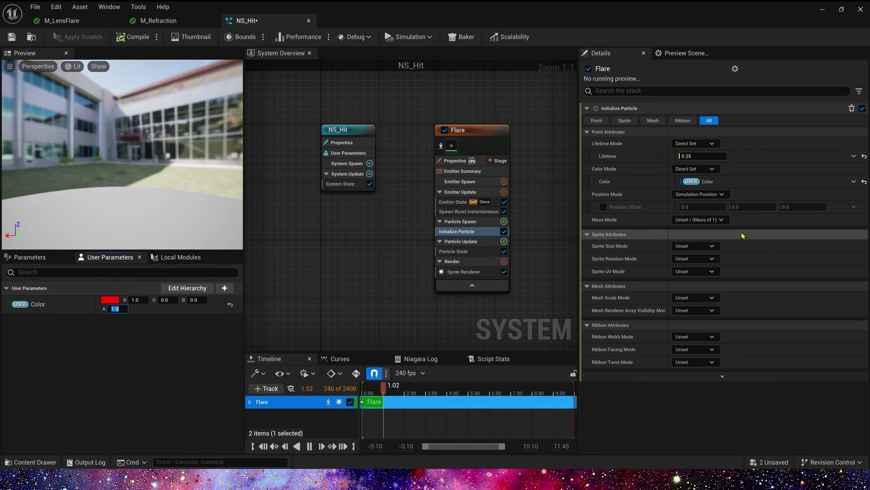
Set Flare's Sprite Size Mode to Uniform with a Uniform Sprite Size of 350 and check the flare in the preview.
click(696, 246)
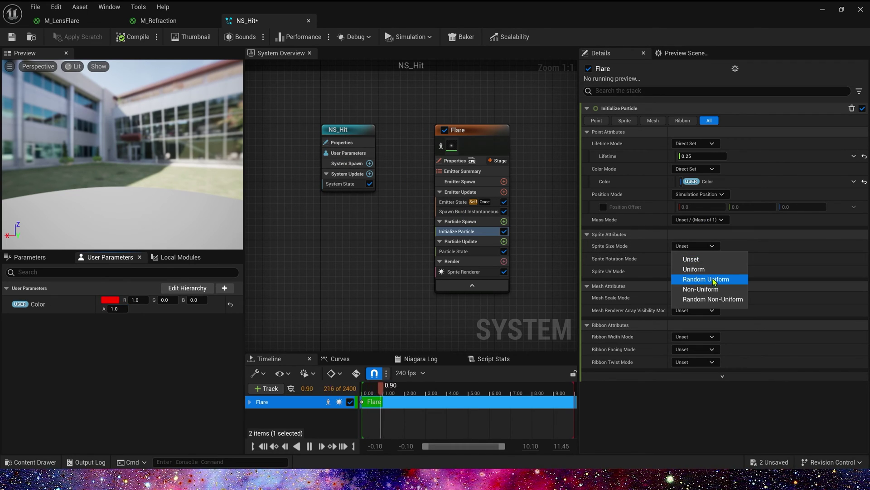
click(701, 269)
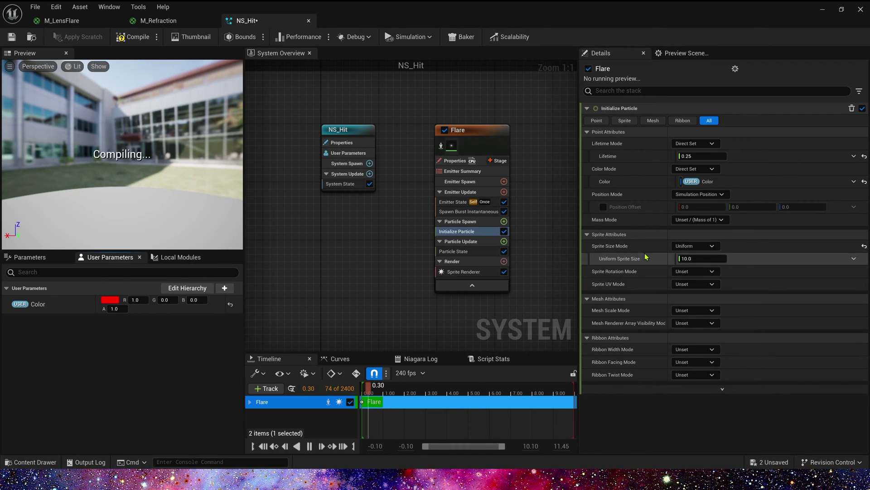
click(696, 258)
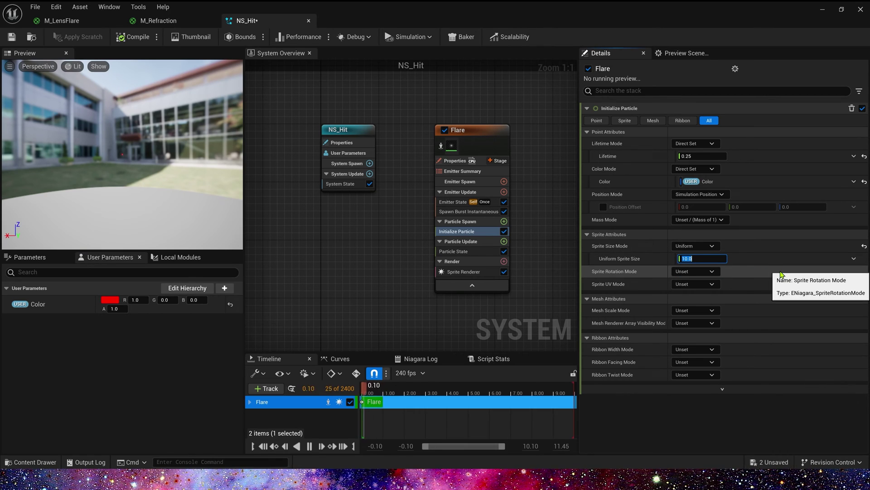
text(350)
key(Return)
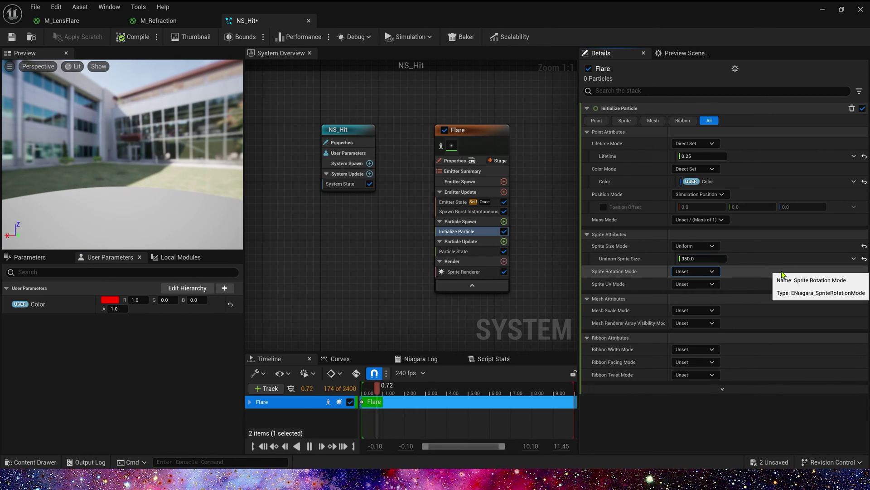
drag(84, 181, 90, 161)
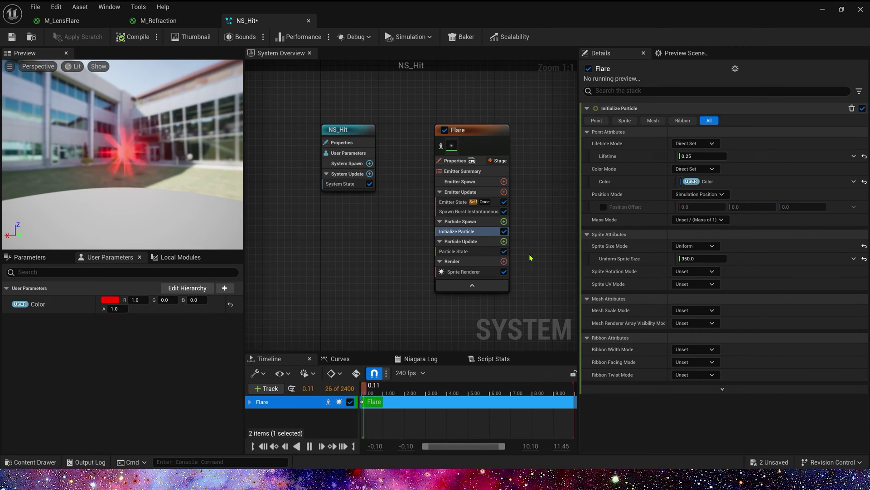
Add a Scale Sprite Size module to the Flare emitter's Particle Update stage.
click(504, 241)
text(size)
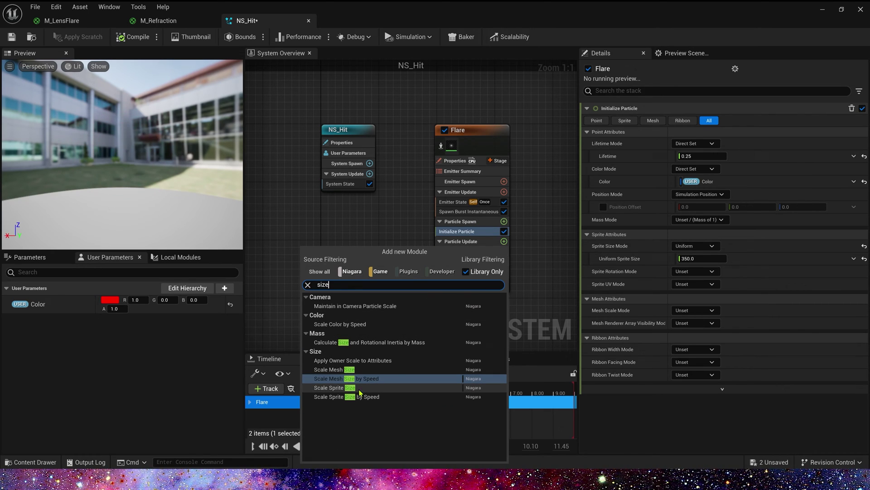
click(359, 390)
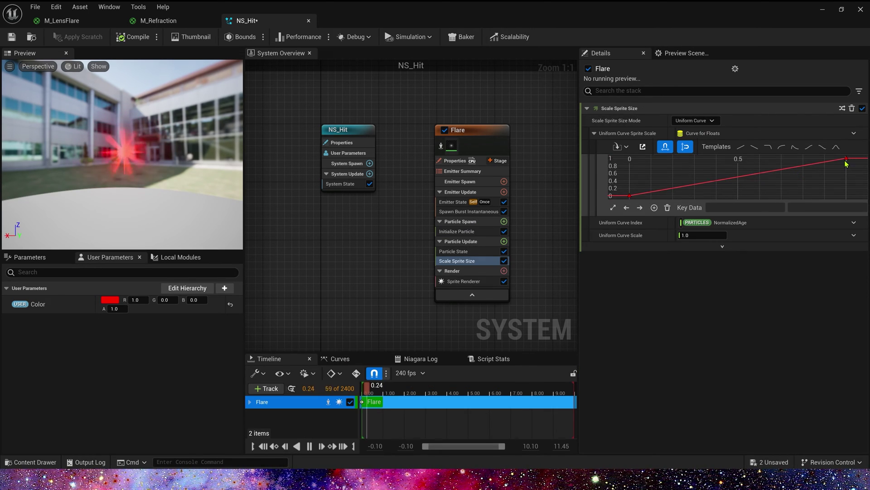
Shape Flare's uniform sprite scale curve as a rise and fall, peaking at time 0.2 with the end key's value at 0.3.
mouse_move(848, 161)
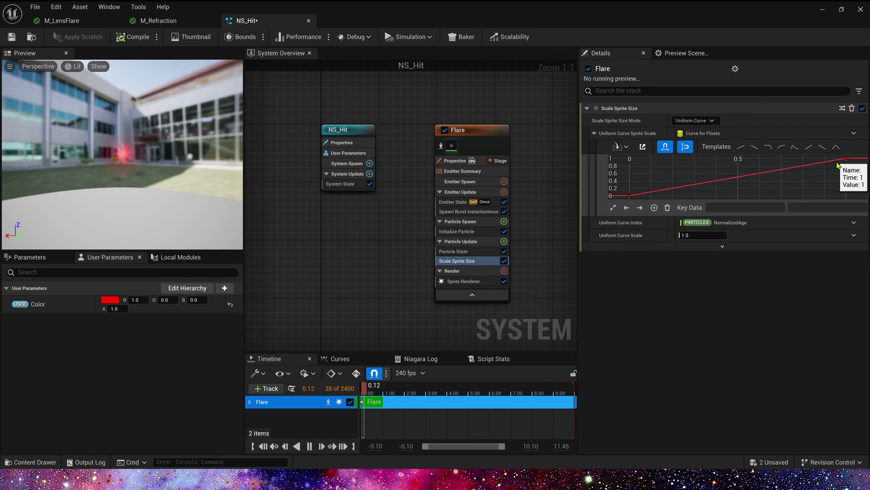
click(836, 146)
click(738, 166)
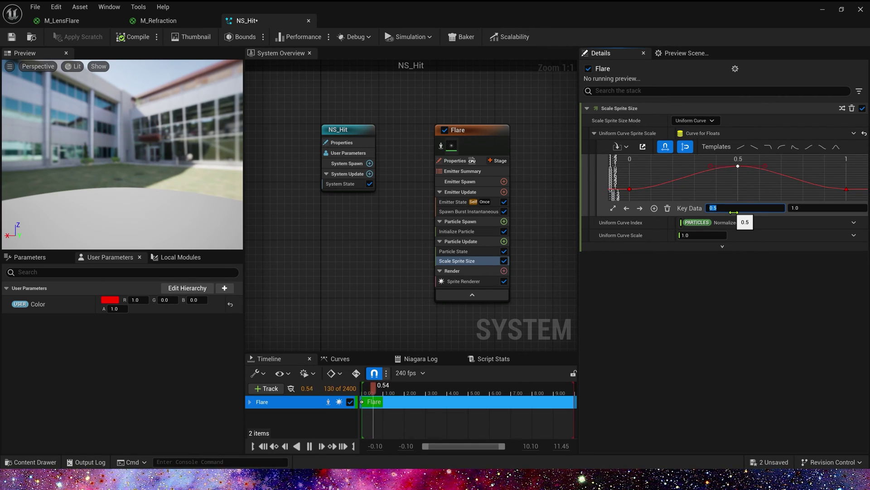
text(.2)
key(Tab)
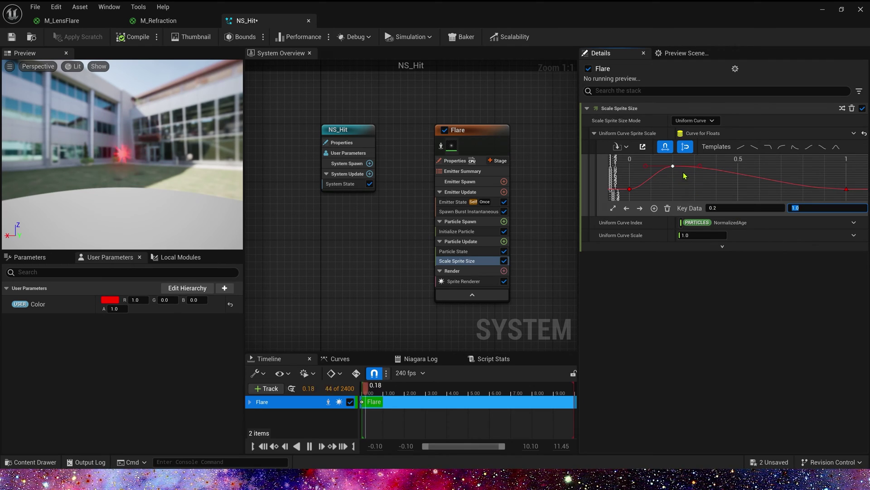
click(847, 189)
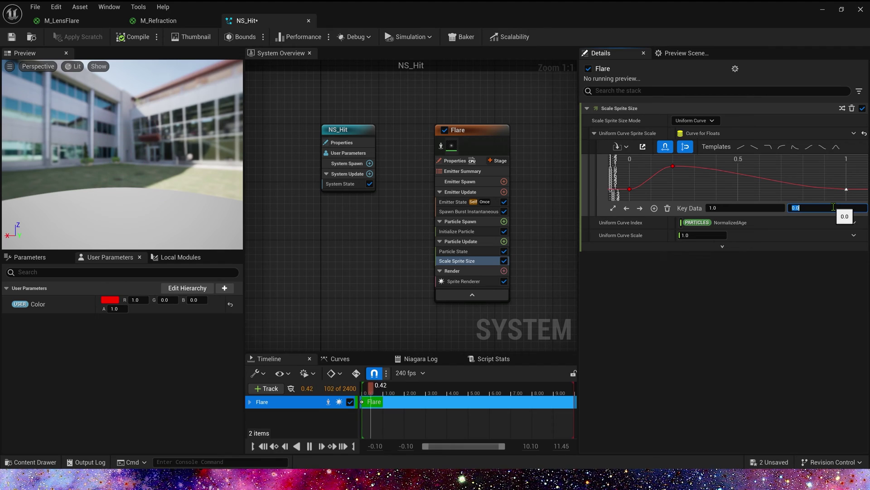
key(Return)
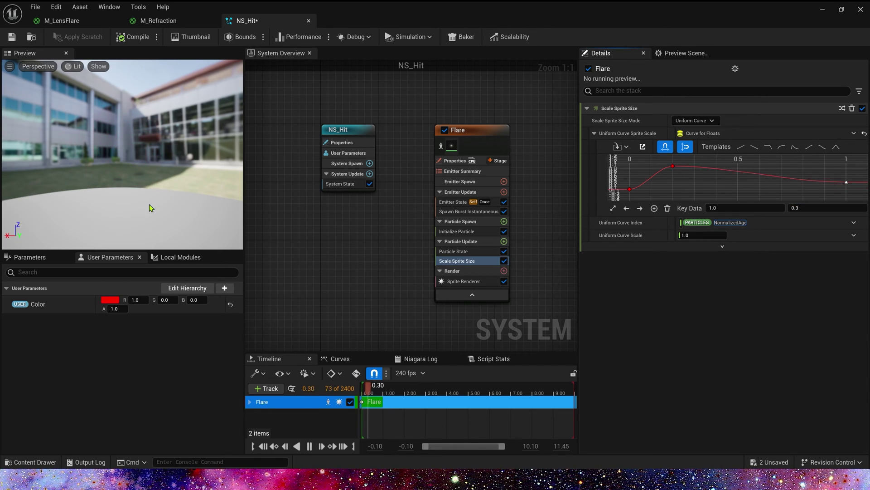
Add a Scale Color module to Flare's Particle Update stage and set its Scale RGB to Vector from Float.
click(504, 241)
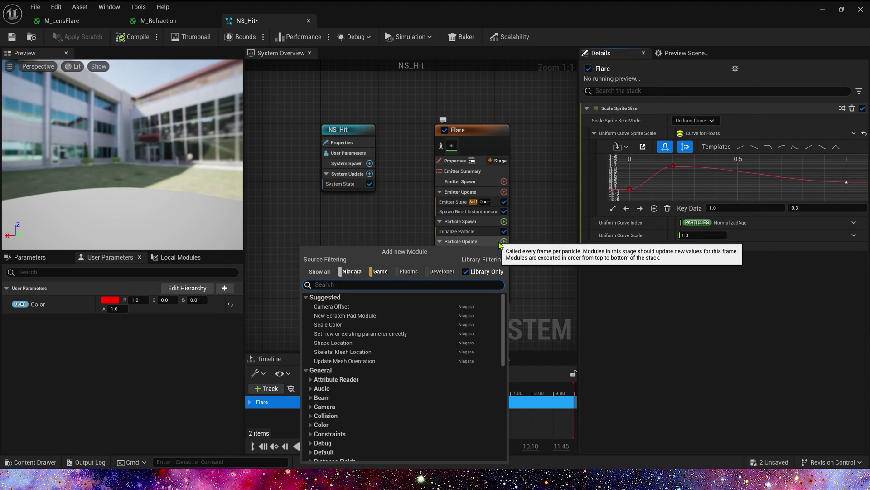
text(col)
click(330, 307)
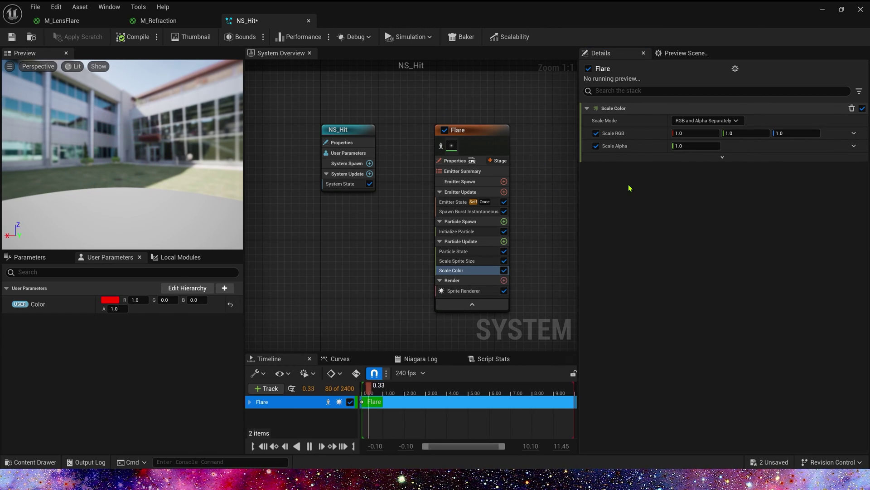
click(854, 133)
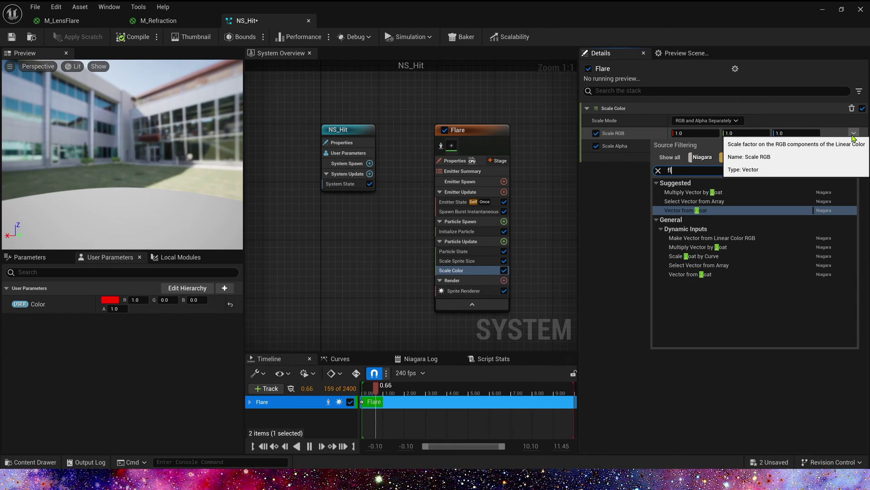
click(686, 274)
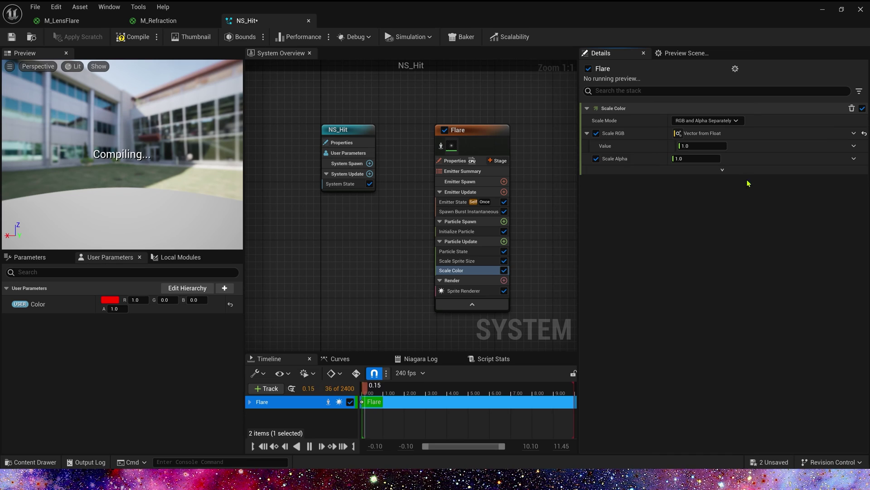
Drive the Scale RGB value with Float from Curve, using a smooth rise-and-fall shape with its peak key at time 0.2.
click(855, 145)
text(cur)
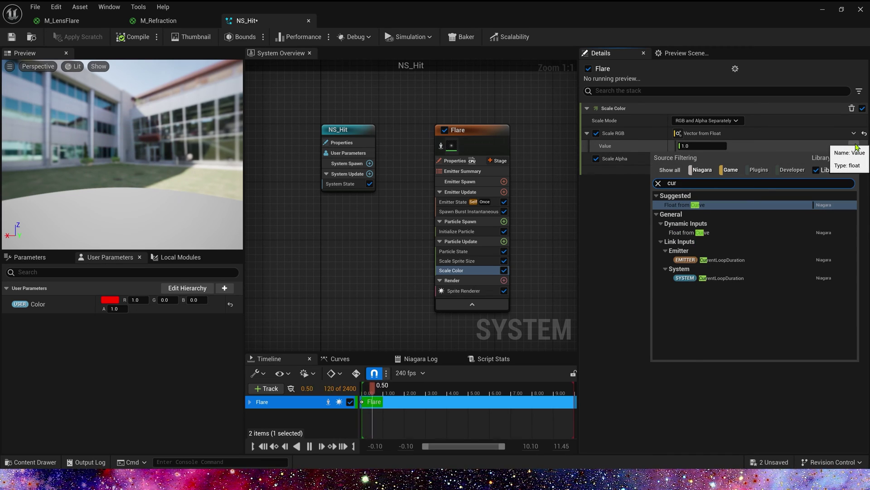
key(Return)
click(843, 173)
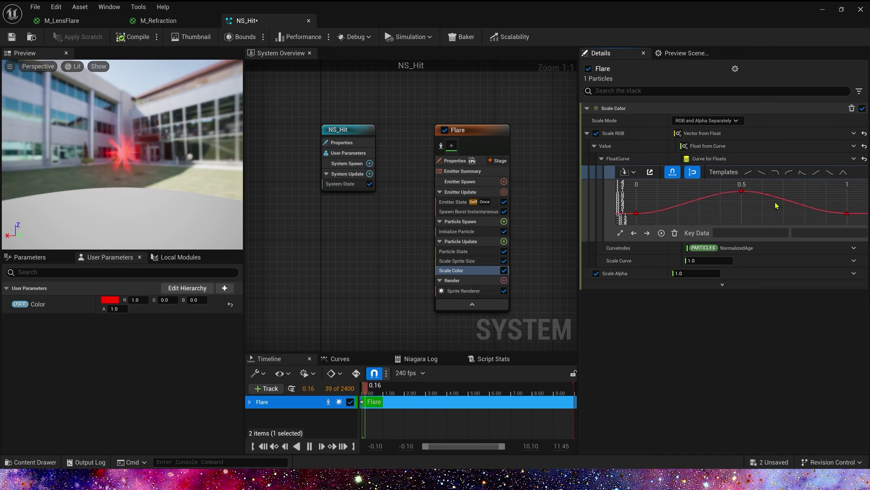
click(741, 191)
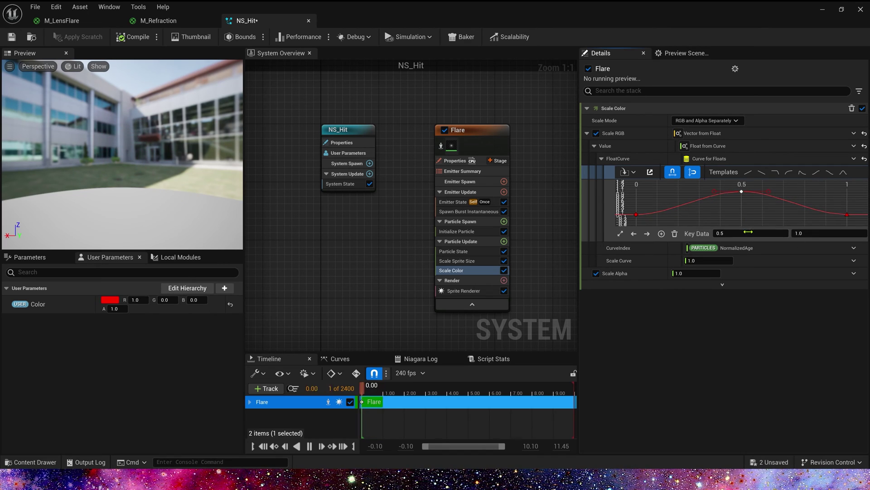
text(0.2)
key(Tab)
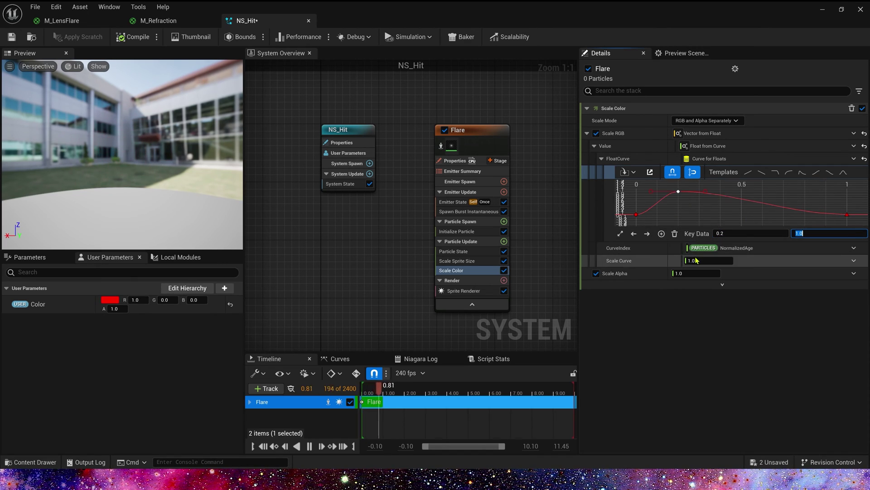
click(847, 215)
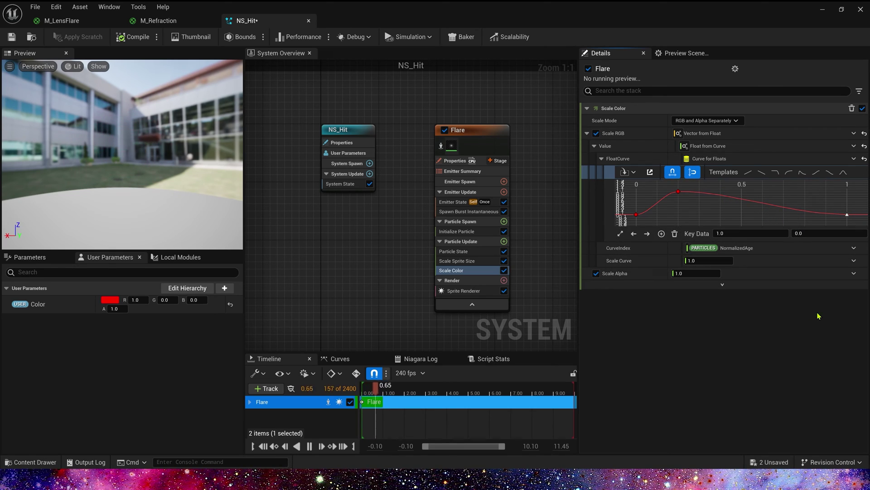
Drive Scale Alpha with Float from Curve and give it a smooth falloff from 1 to 0.
click(857, 277)
text(cur)
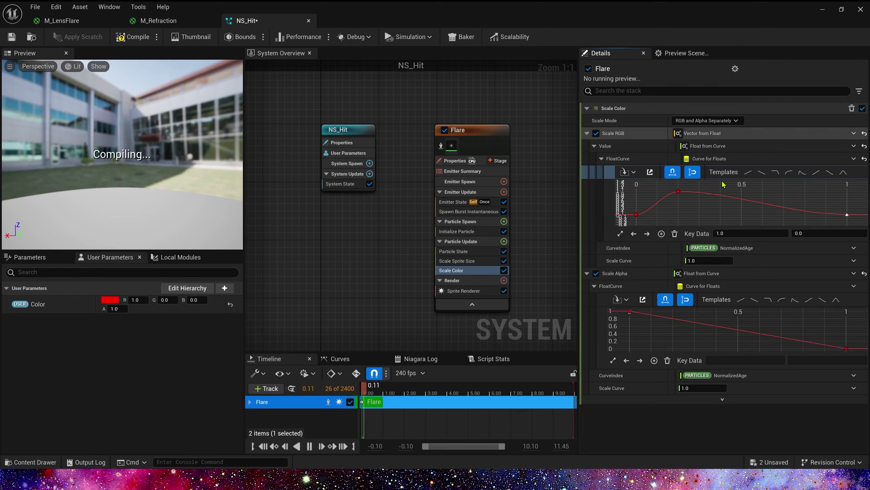
click(708, 112)
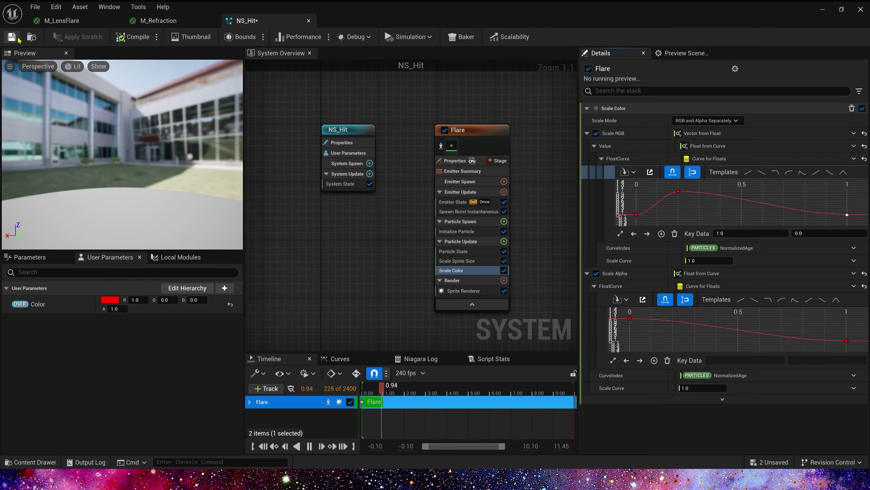
Duplicate the Flare emitter as Ref and assign the M_Refraction material to its Sprite Renderer.
click(447, 129)
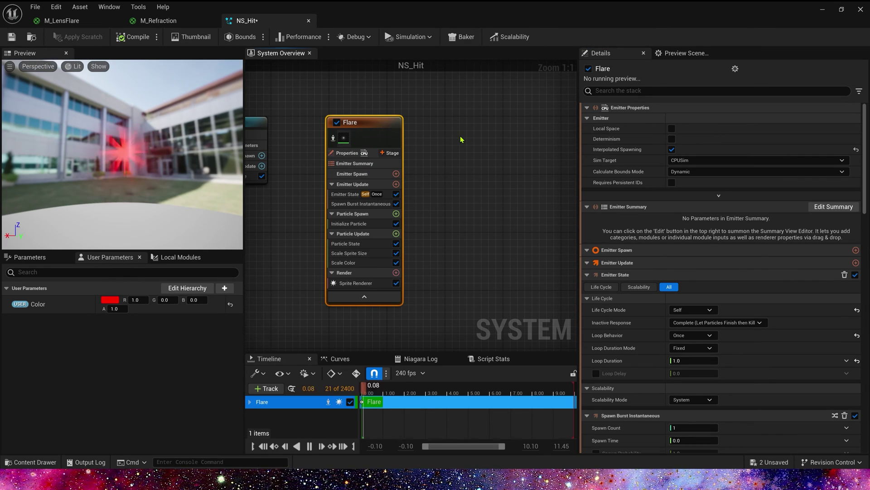
key(ctrl+v)
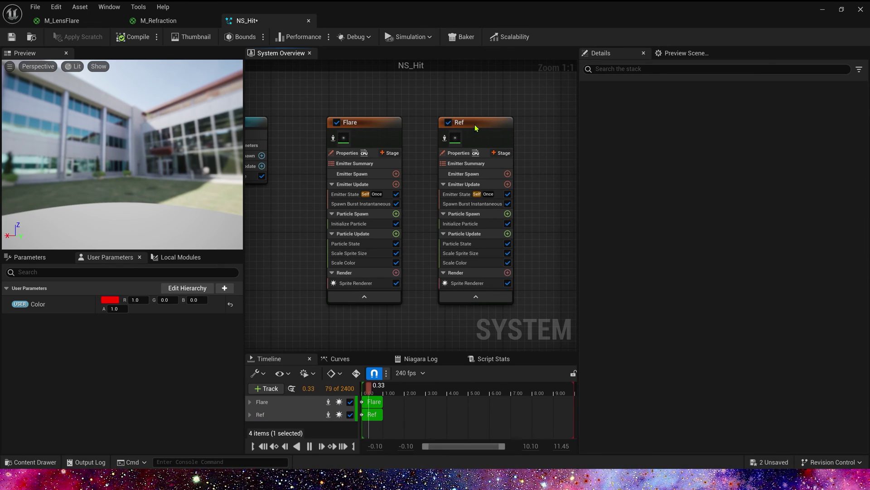
click(178, 22)
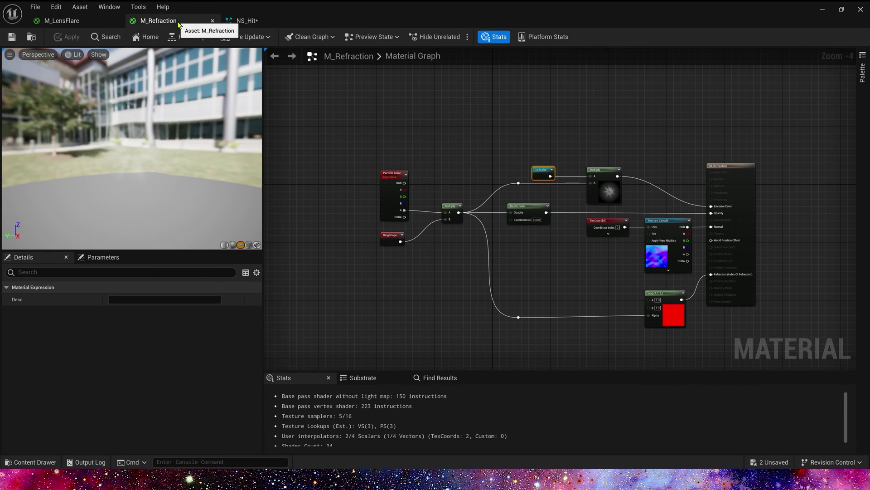
click(247, 21)
click(507, 283)
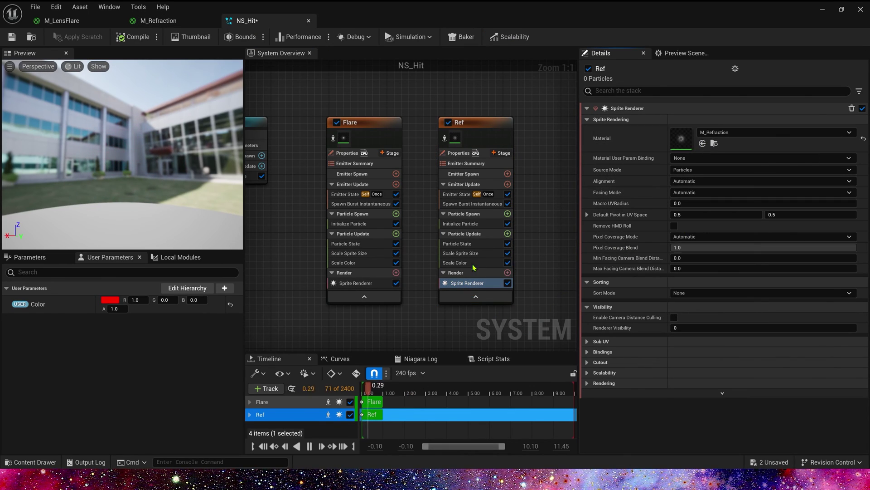
Review Ref's Emitter State and Spawn Burst Instantaneous modules and set its Uniform Sprite Size to 400.
click(464, 196)
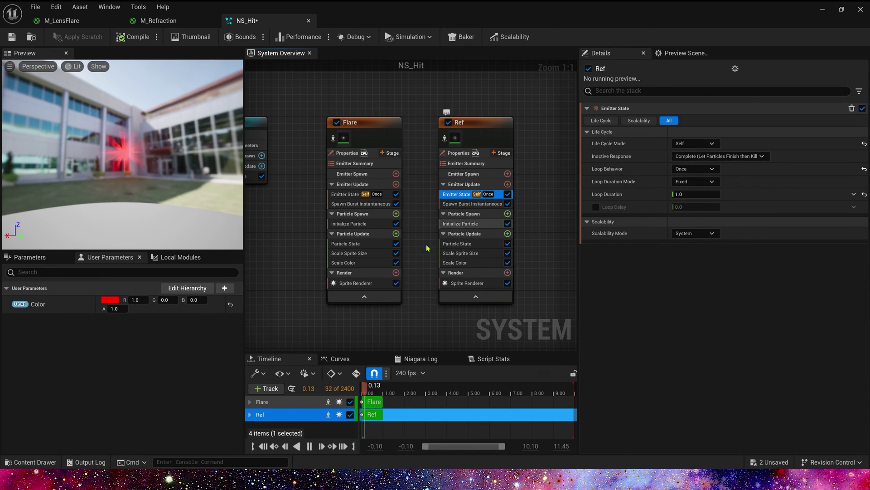
click(484, 205)
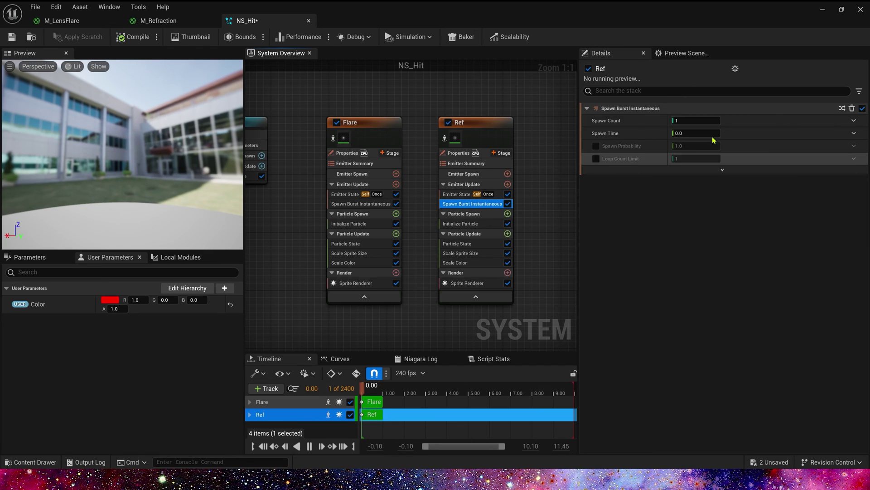
click(461, 227)
click(725, 157)
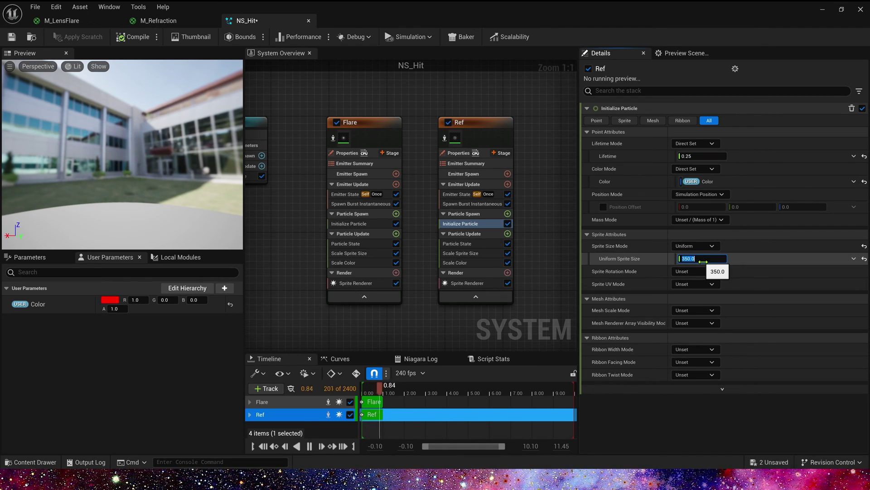
text(40)
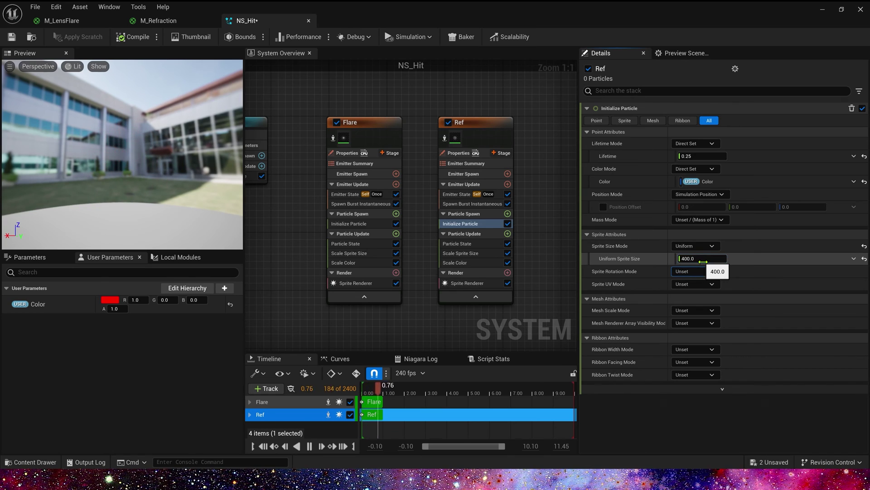
key(Return)
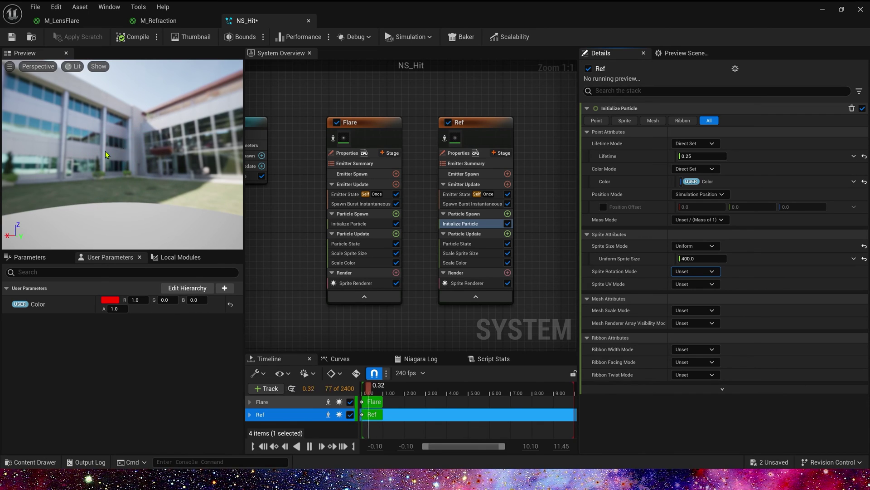
Change Ref's Scale Sprite Size curve to a smooth ramp up with the end key at time 0.5, and save NS_Hit.
click(472, 253)
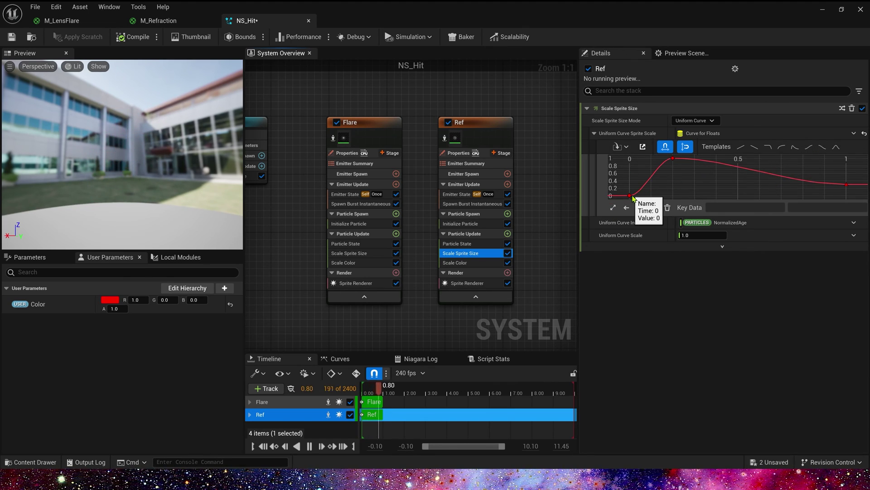
click(808, 147)
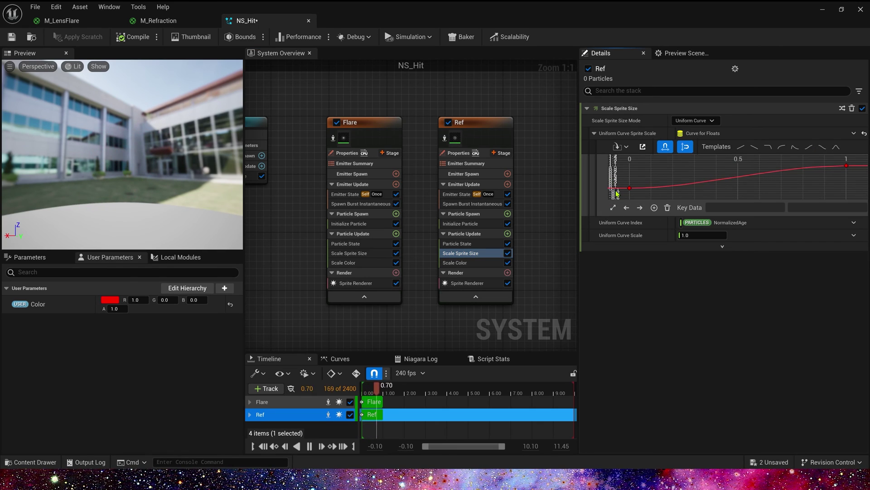
click(847, 166)
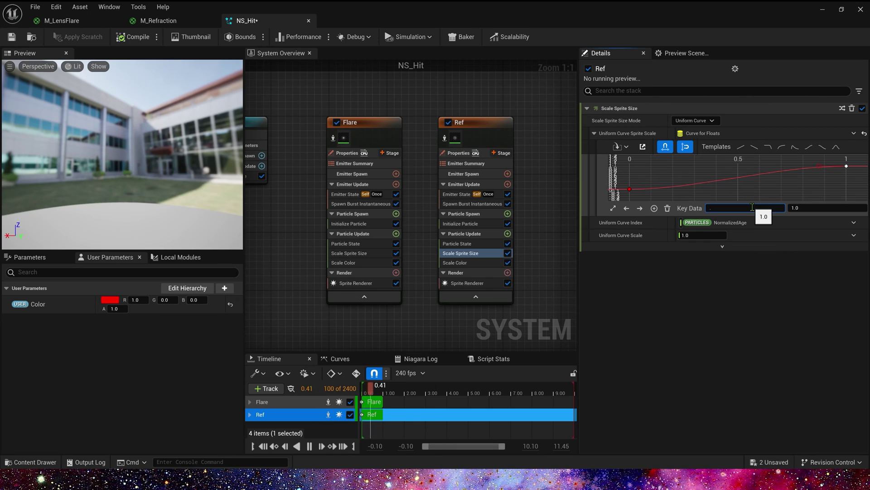
text(0.2)
key(Tab)
click(723, 207)
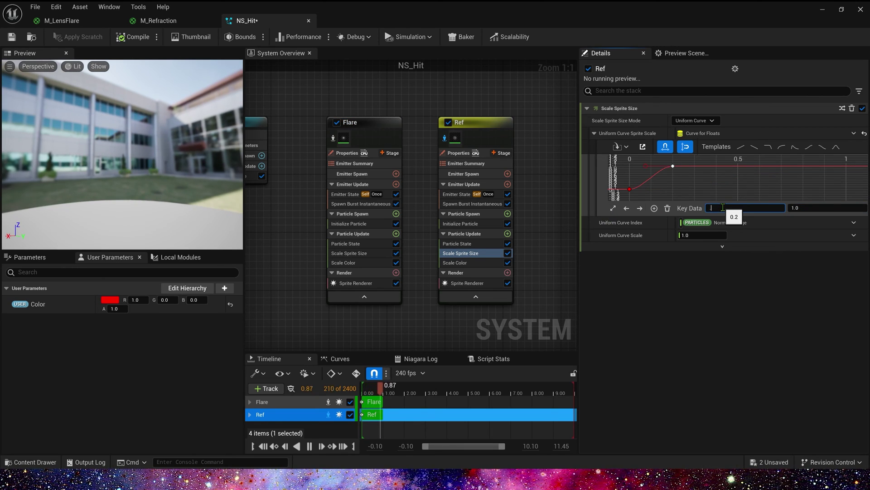
text(.5)
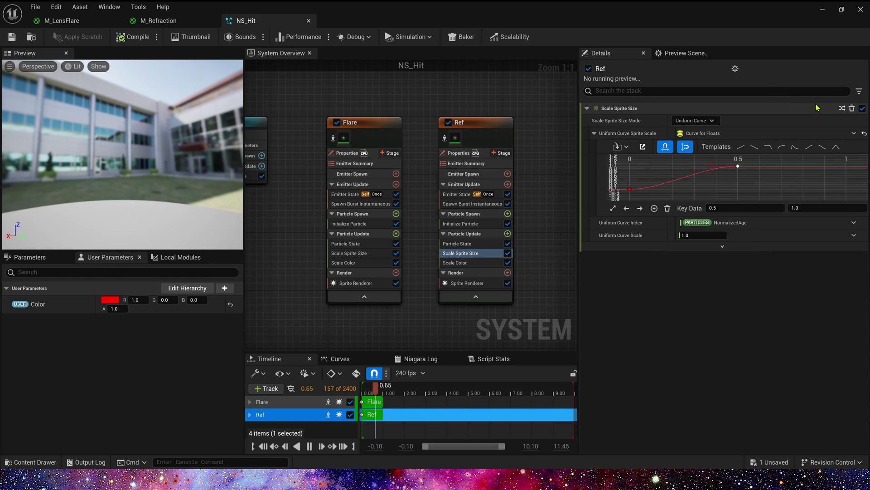
Open the prepared systems, starting with NS_Glow_2 in the Alex_Glow folder, and copy their glow, smoke, spark and spline emitters into NS_Hit.
click(822, 9)
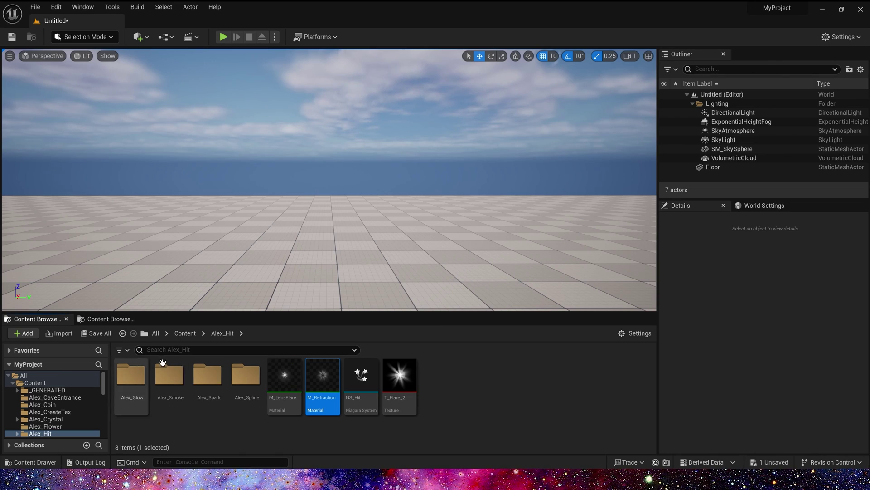
double_click(140, 386)
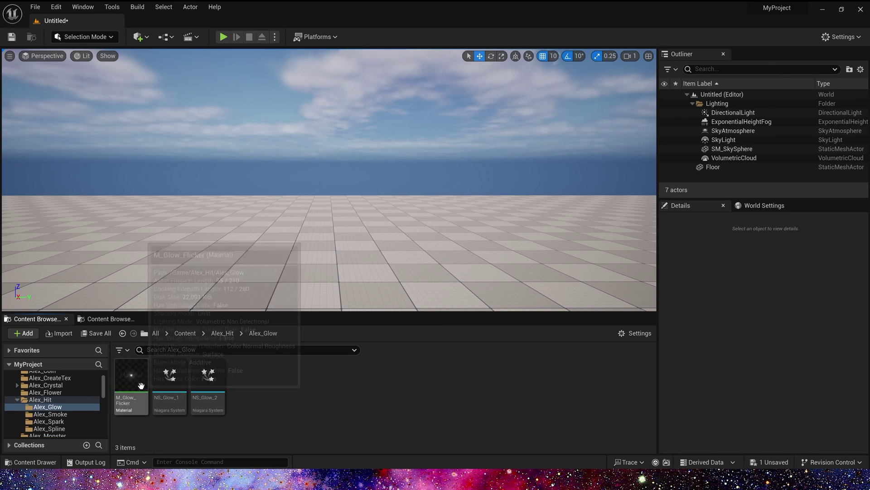
double_click(194, 396)
click(447, 172)
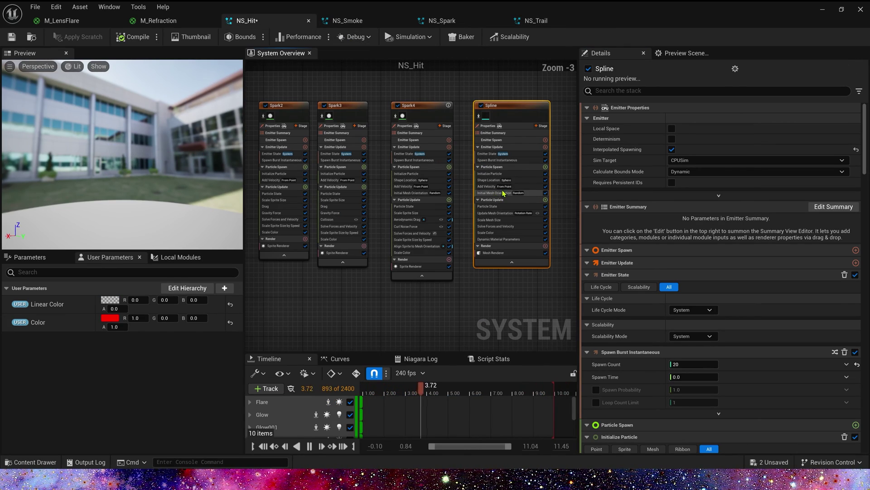
Check the Color binding in Spline's Initialize Particle module and bind Flare's Color to the Linear Color user parameter.
click(490, 174)
scroll(494, 176, down, 2)
scroll(295, 107, up, 3)
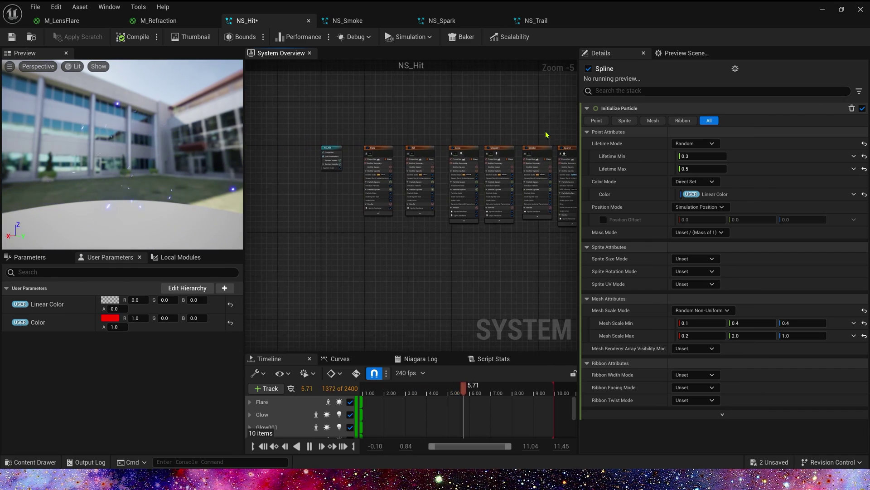
scroll(368, 210, up, 2)
click(371, 206)
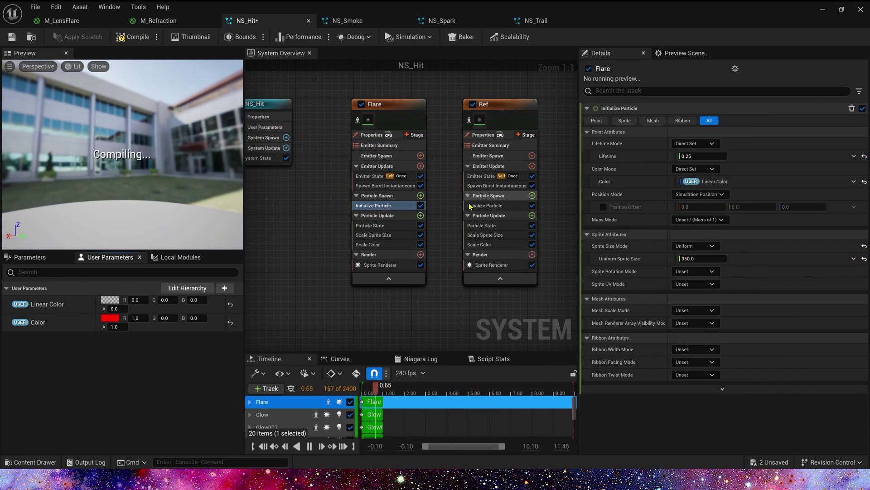
Bind Ref's Color to the Linear Color user parameter and delete the unused Color user parameter.
drag(47, 304, 716, 182)
right_click(38, 322)
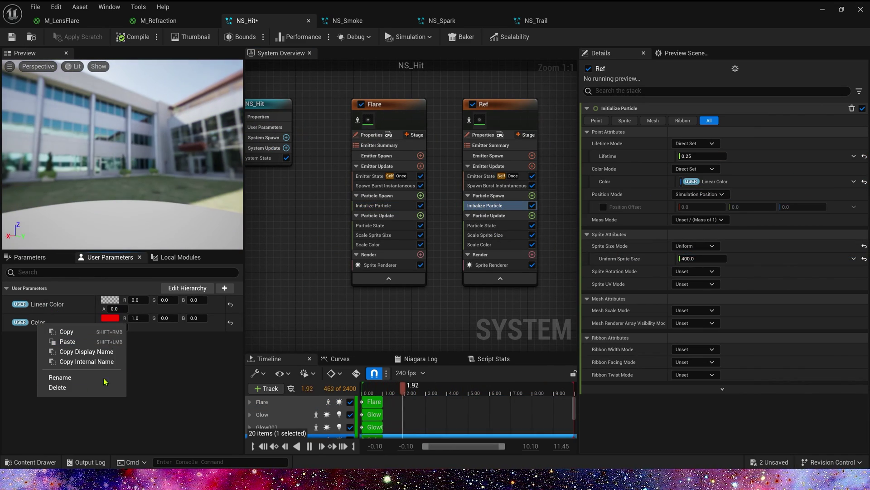
click(68, 389)
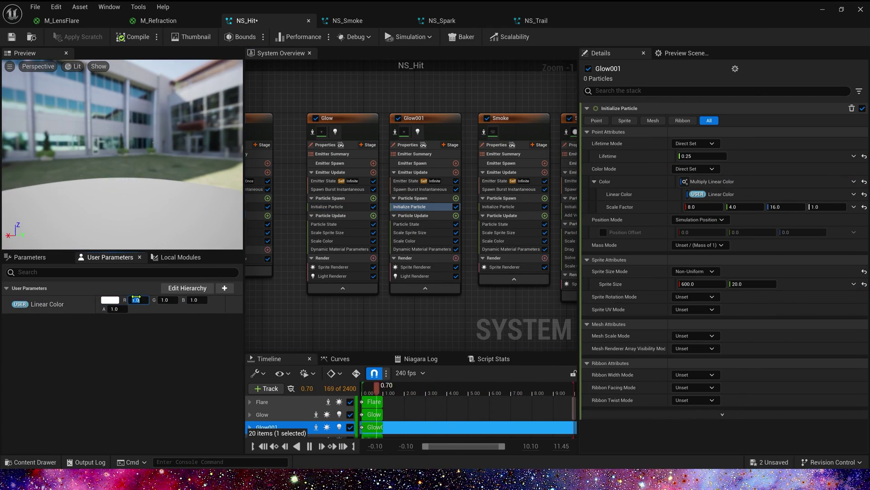
Set Loop Behavior to Once in the Emitter State of the copied glow, smoke, spark and spline emitters, and save NS_Hit.
right_drag(405, 85, 552, 77)
click(386, 172)
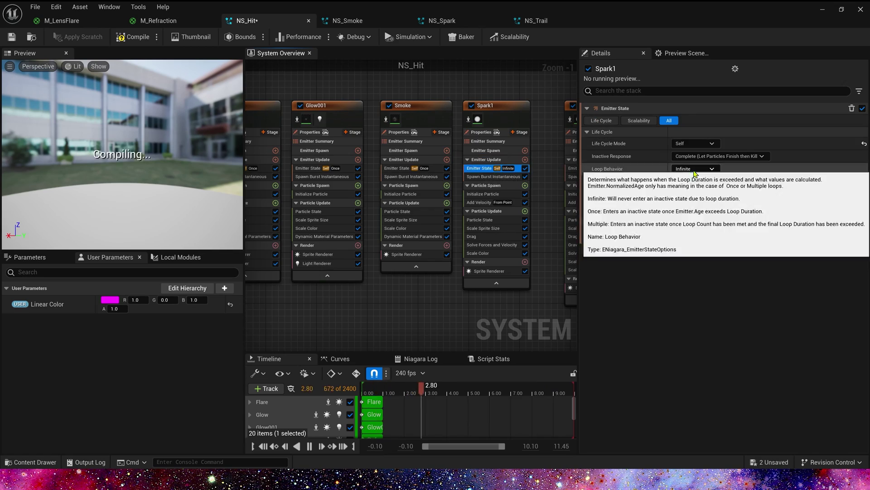
click(694, 169)
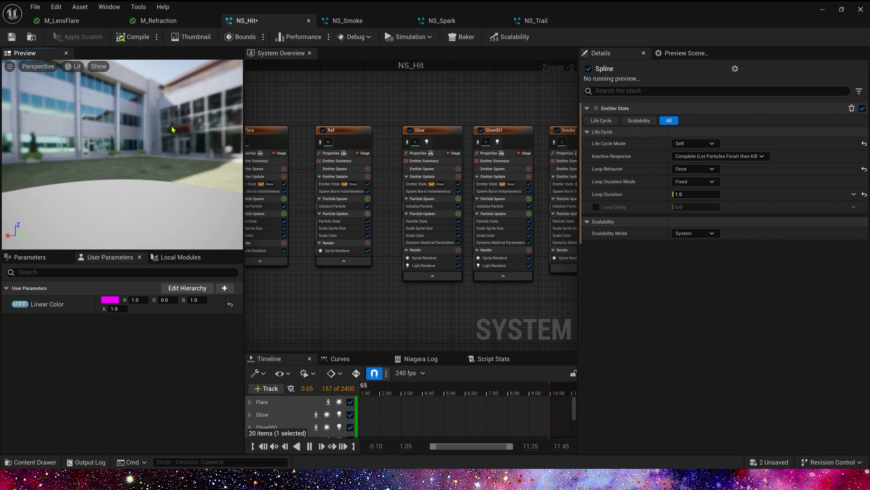
click(12, 37)
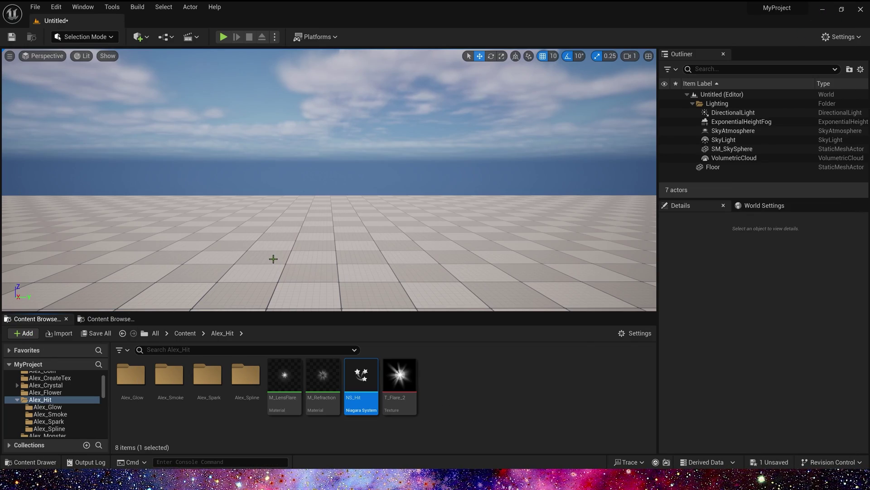
Place the NS_Hit system from the Alex_Hit folder in the level above the floor and reset it to replay the effect.
drag(361, 373, 311, 132)
right_drag(311, 133, 361, 163)
click(726, 451)
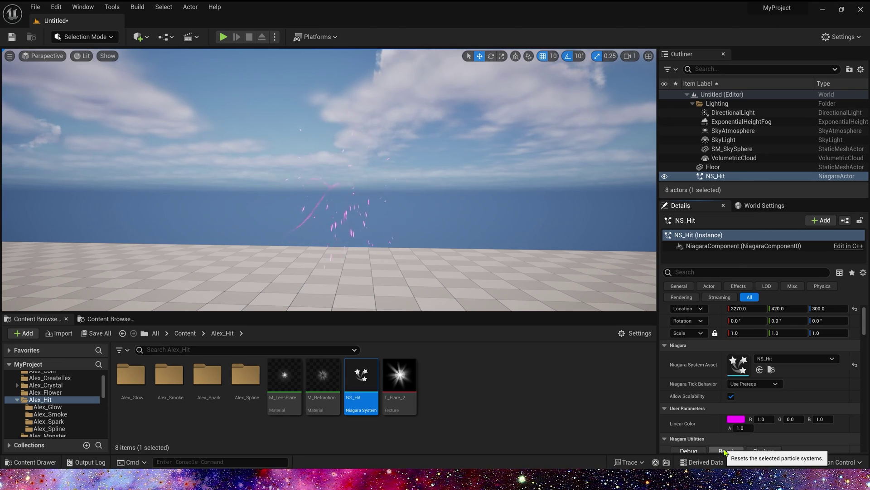
Reopen NS_Hit for editing alongside the level and make the hidden DirectionalLight visible again.
double_click(361, 376)
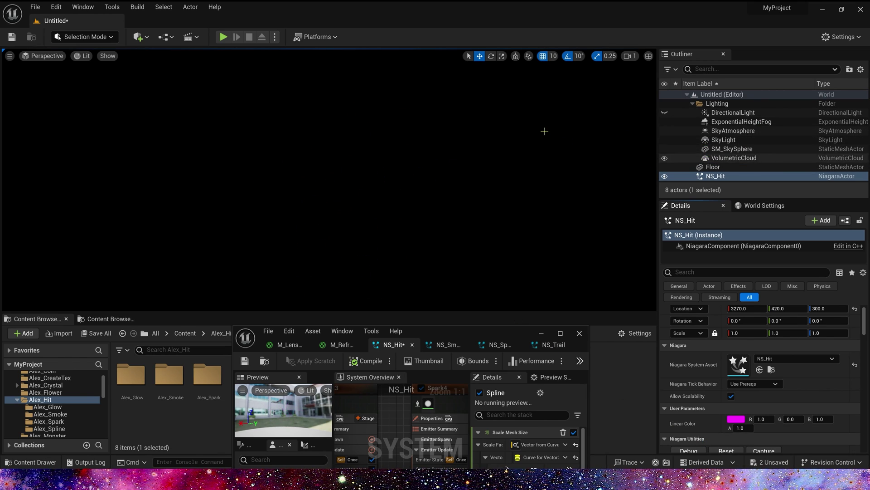
click(665, 112)
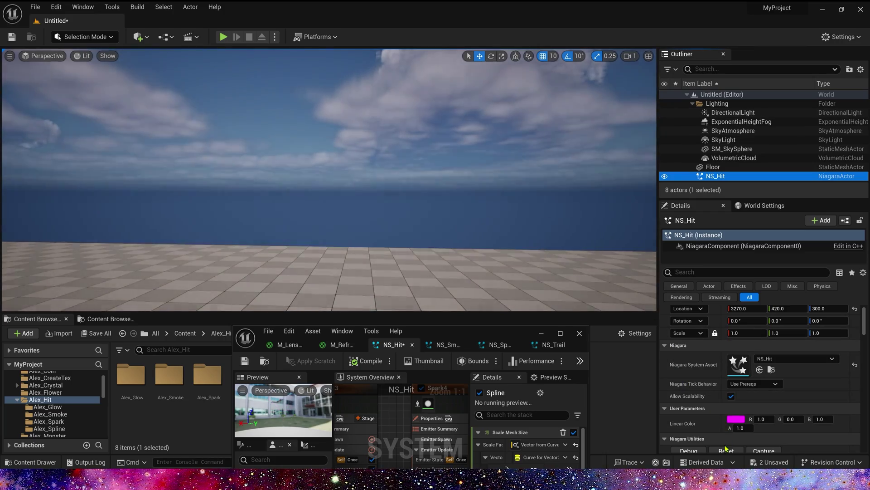